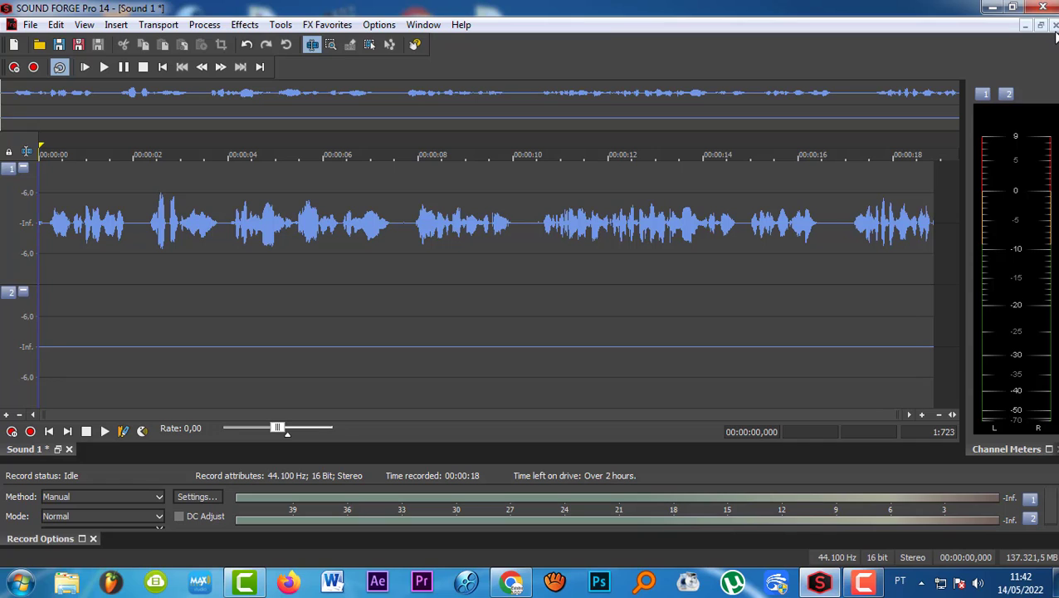
double_click(405, 232)
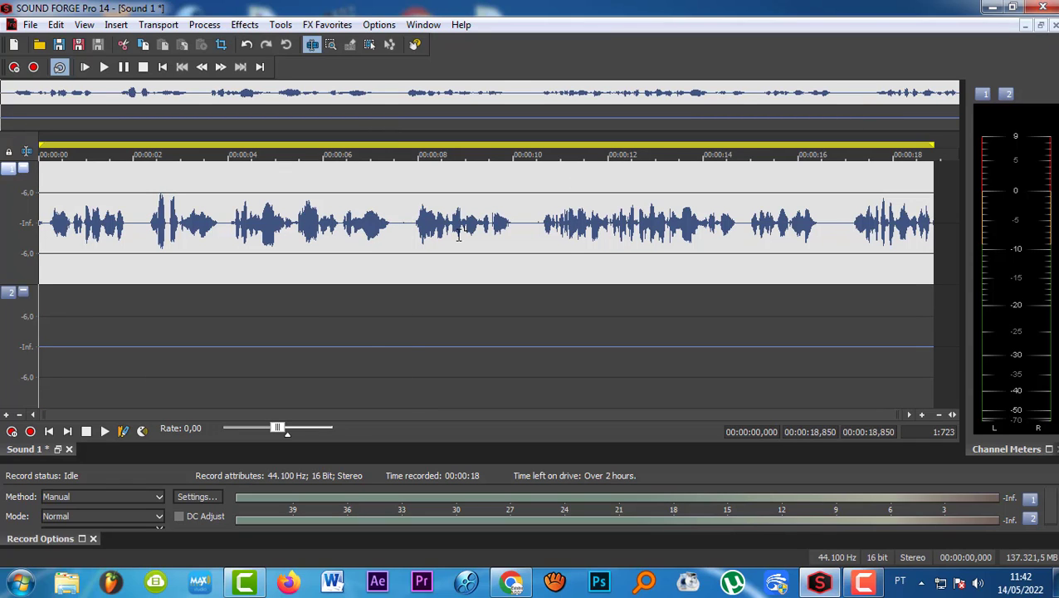
drag(929, 360, 320, 360)
key(ctrl+m)
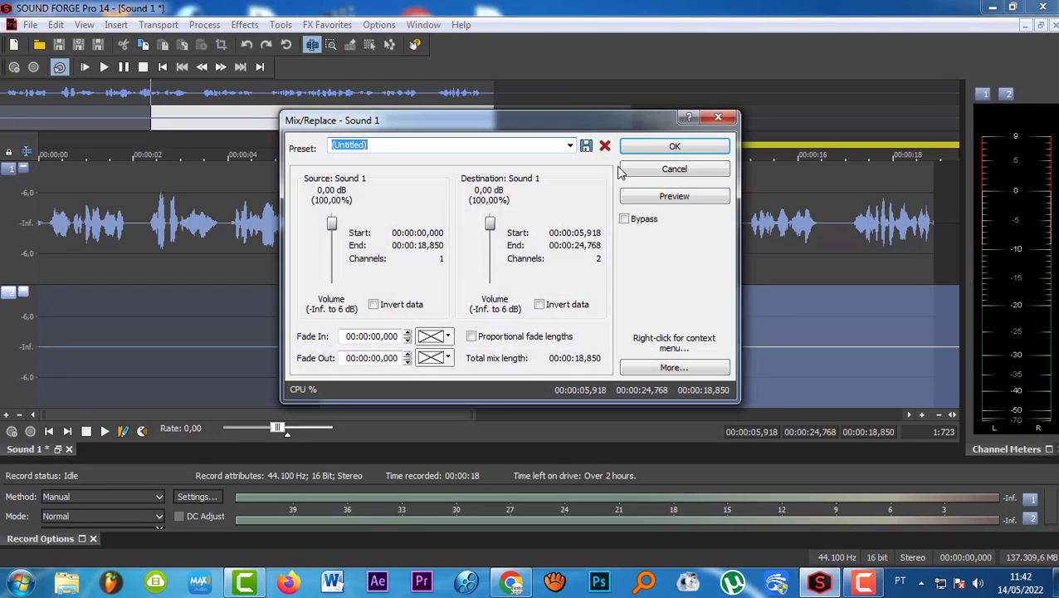
click(717, 117)
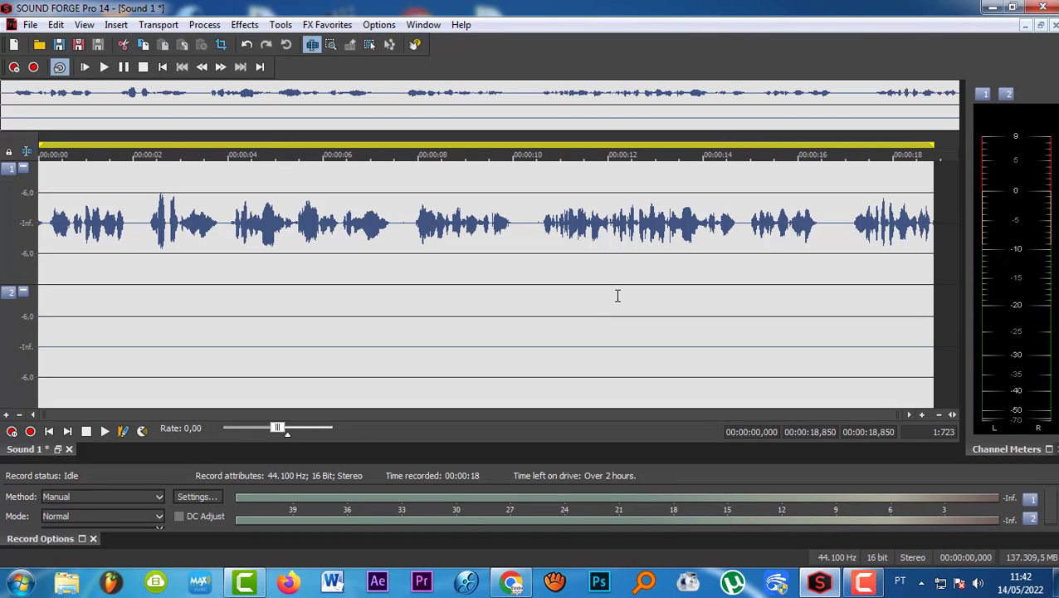
Step: Replace the existing recording with a new voice take and delete everything after 6.661 seconds
key(ctrl+z)
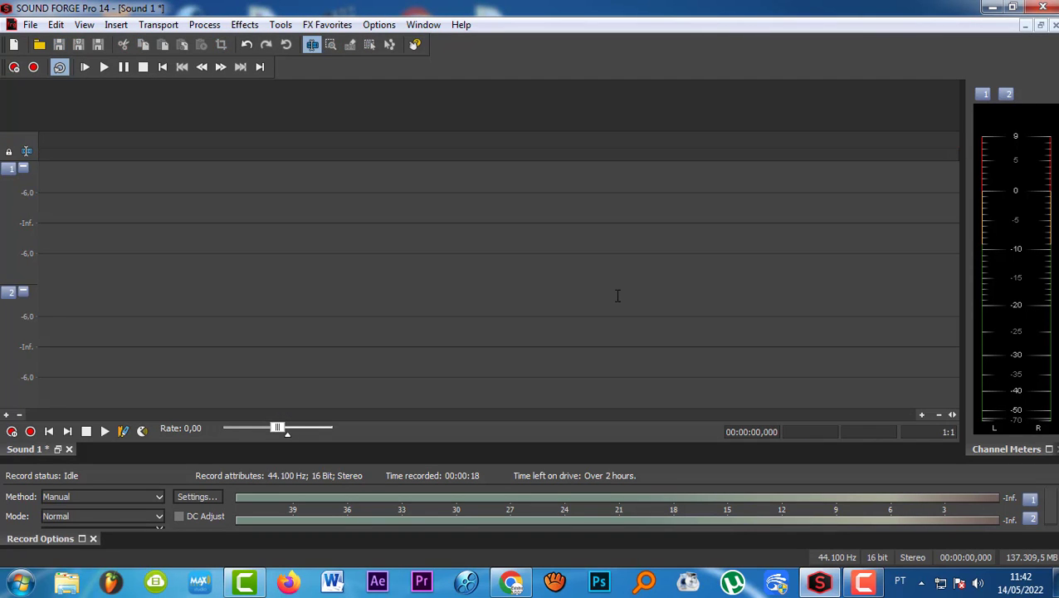
click(33, 68)
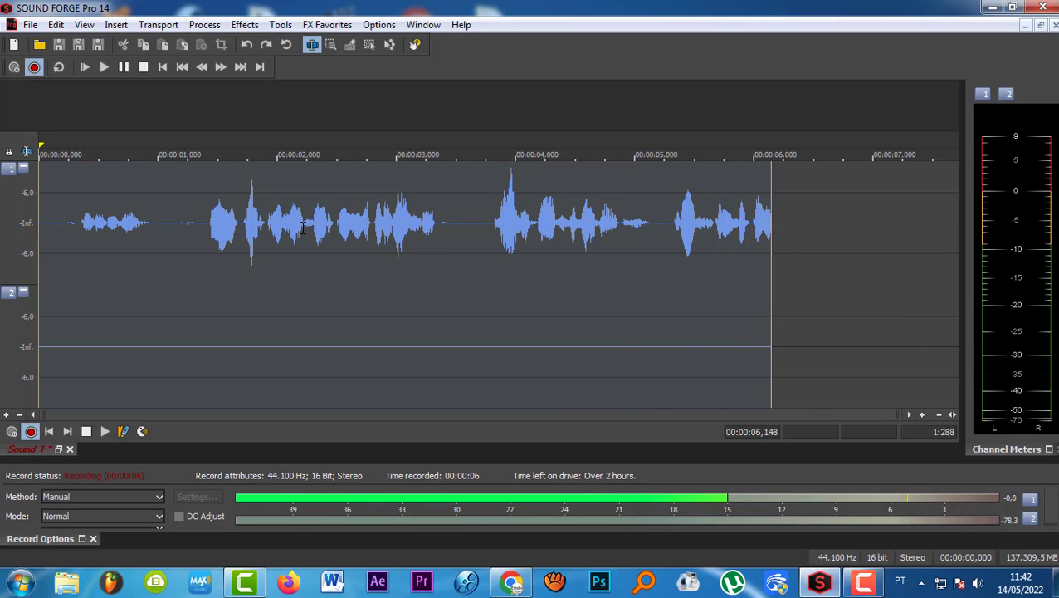
click(33, 67)
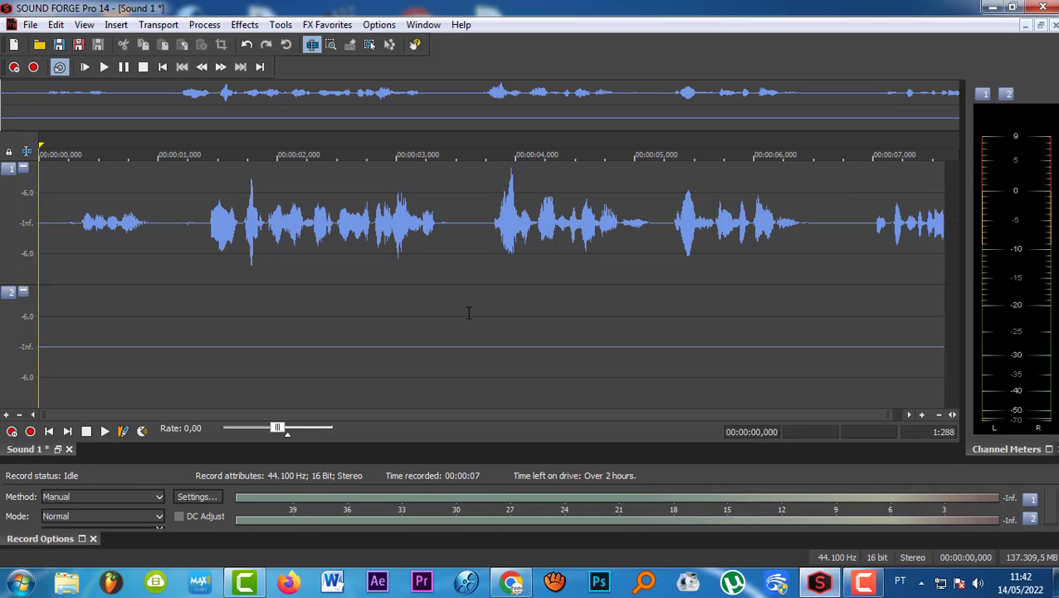
drag(831, 237, 931, 323)
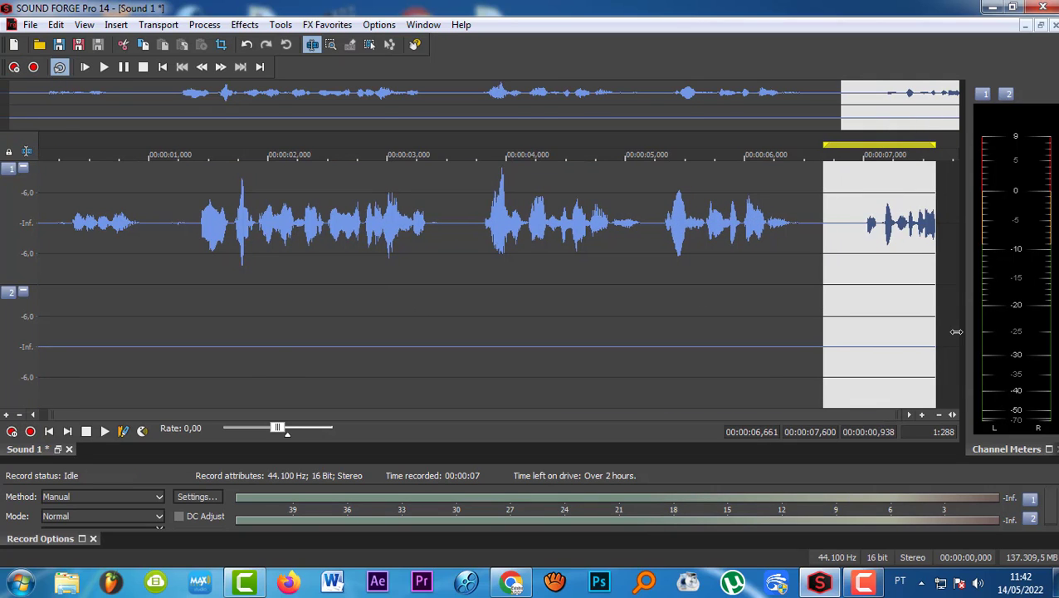
key(Delete)
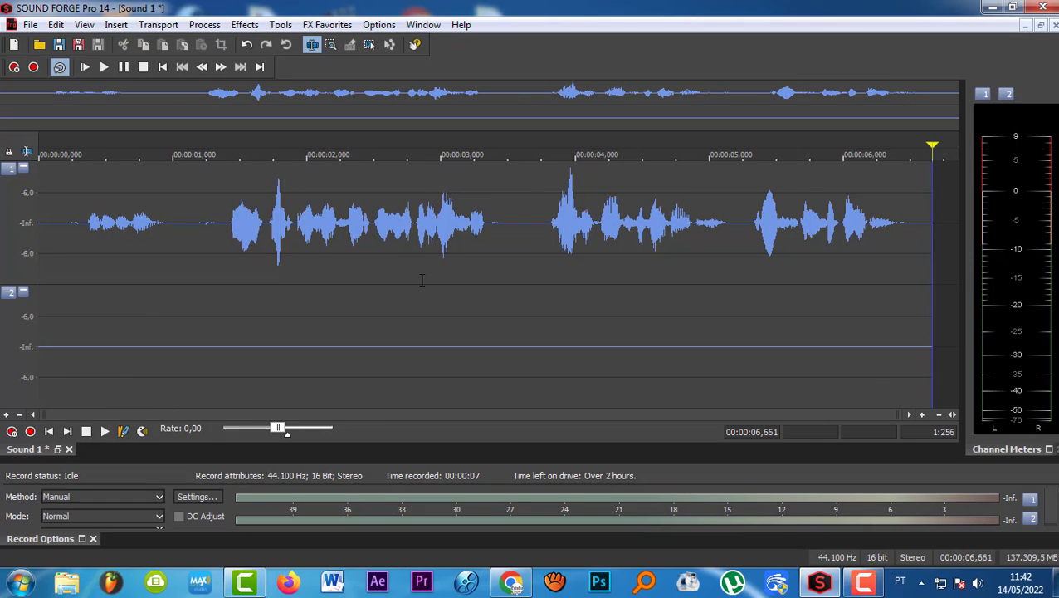
click(205, 25)
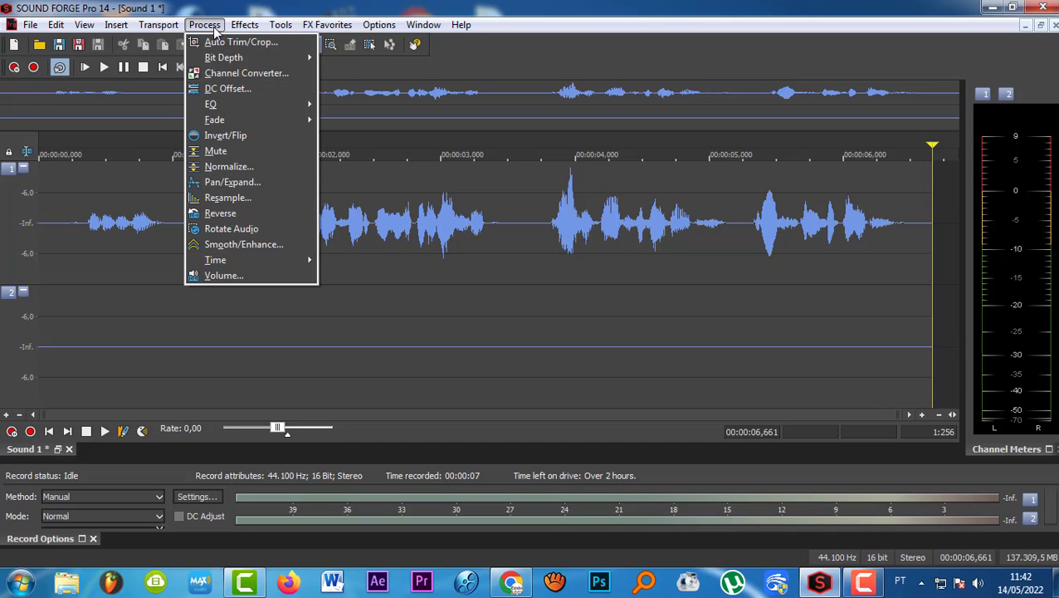
click(236, 74)
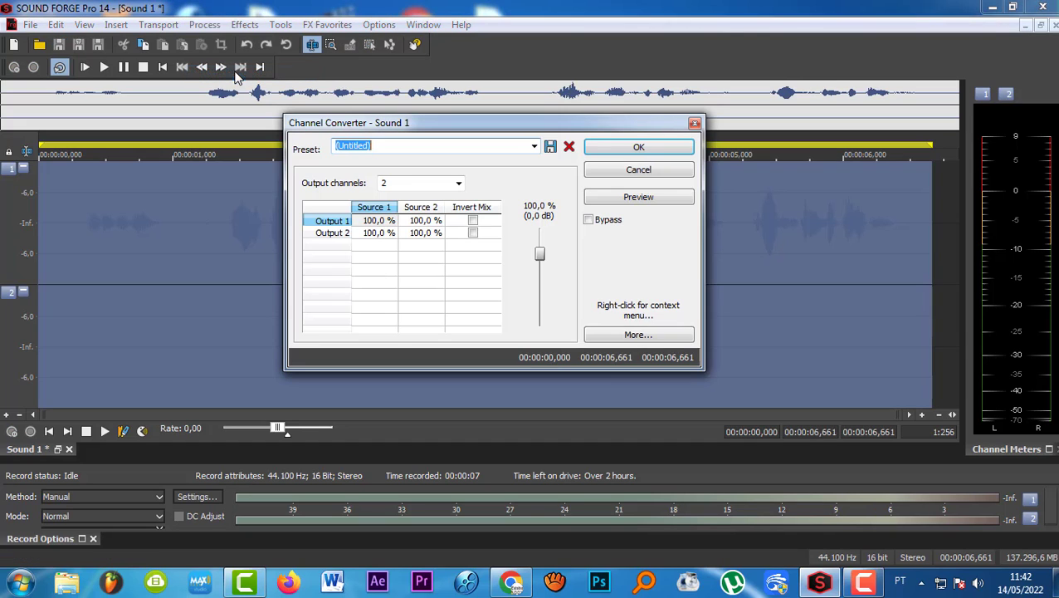
click(662, 153)
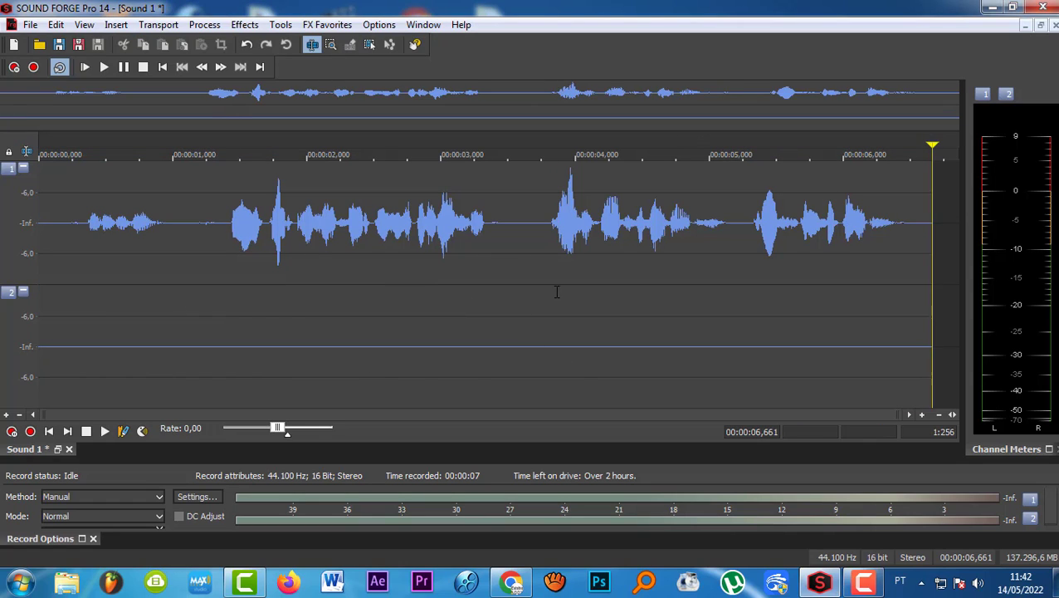
Step: Mix the whole first channel into the empty second channel at 0 dB from the start, and undo the mix
double_click(363, 235)
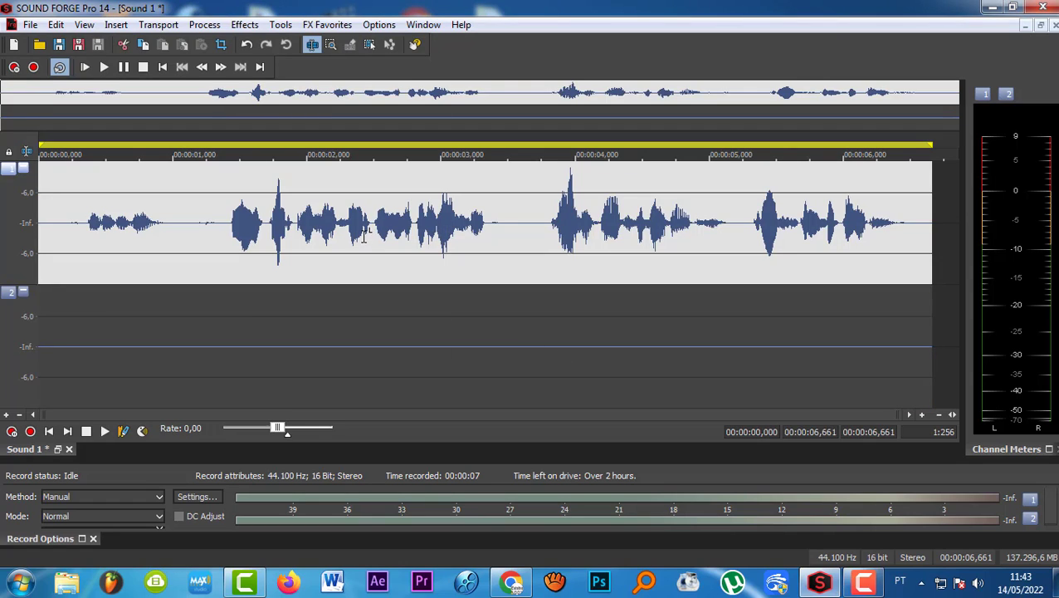
drag(363, 220, 25, 347)
key(ctrl+m)
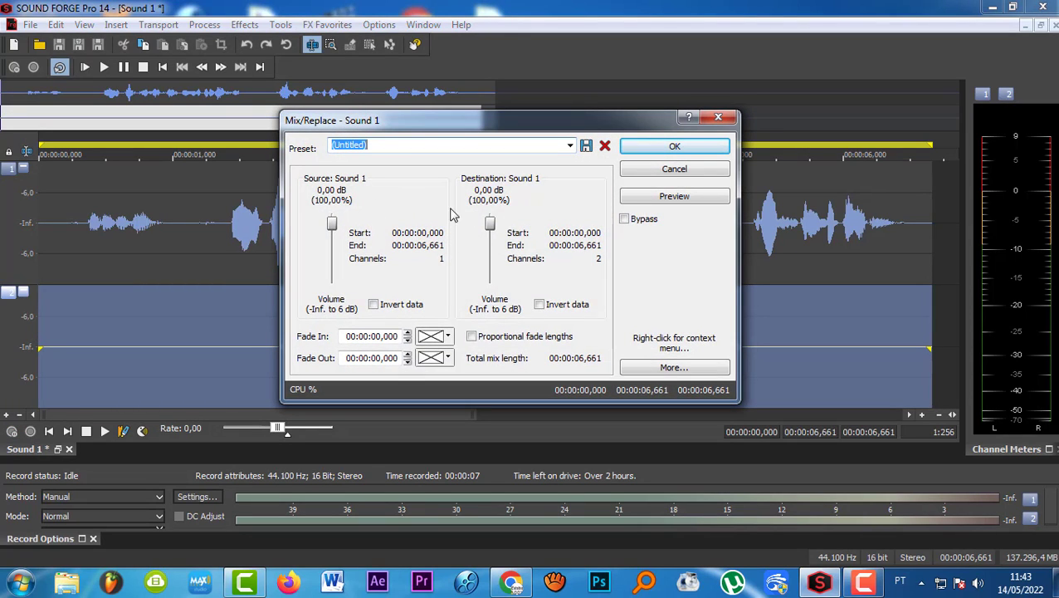
click(677, 146)
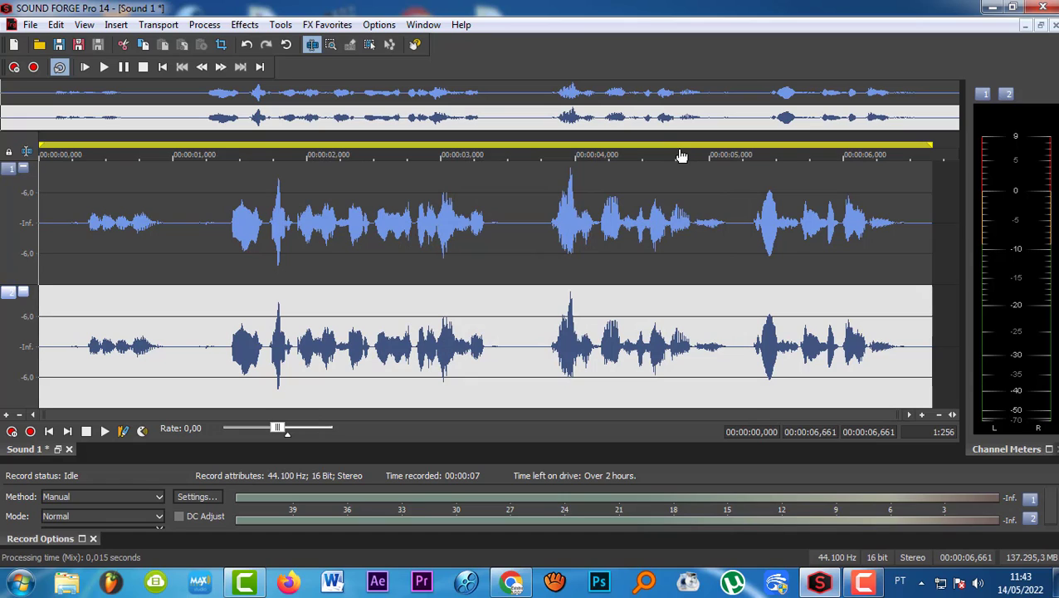
key(ctrl+z)
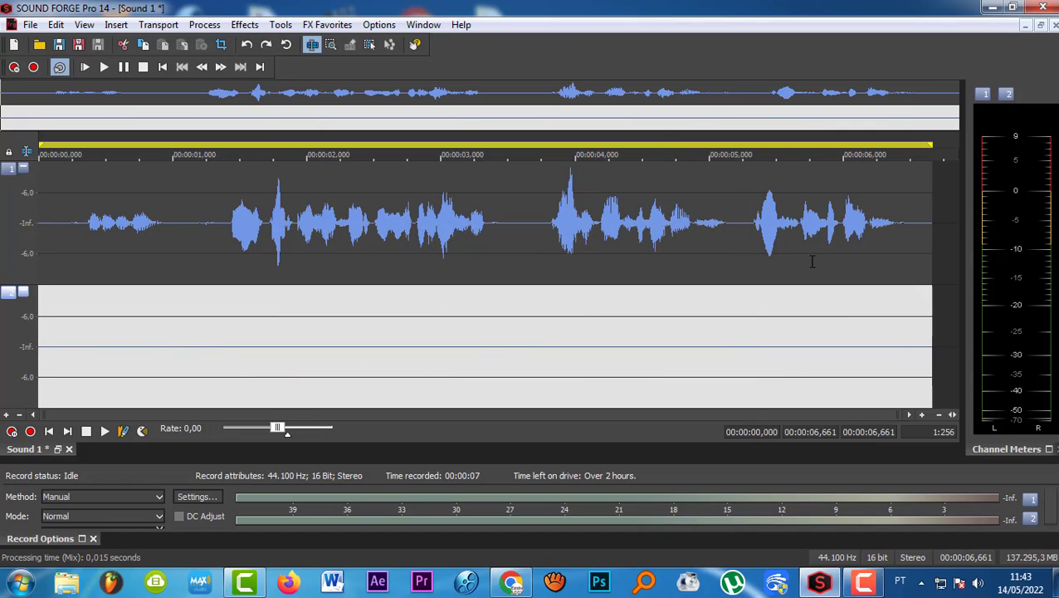
Step: Convert the stereo recording to 1 channel (Mono) using Mix Channels as the source
right_click(918, 563)
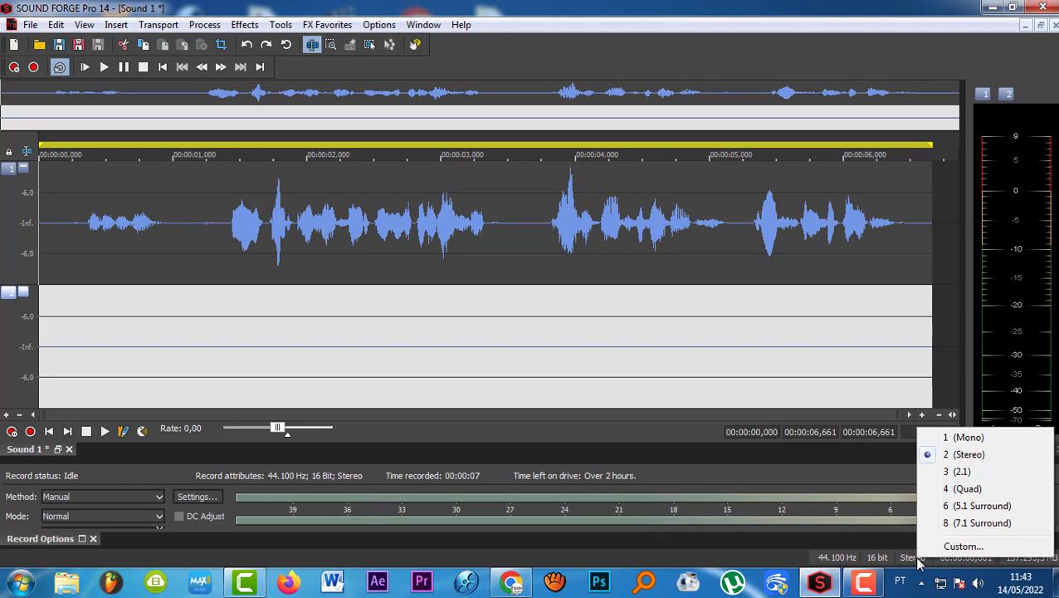
click(965, 438)
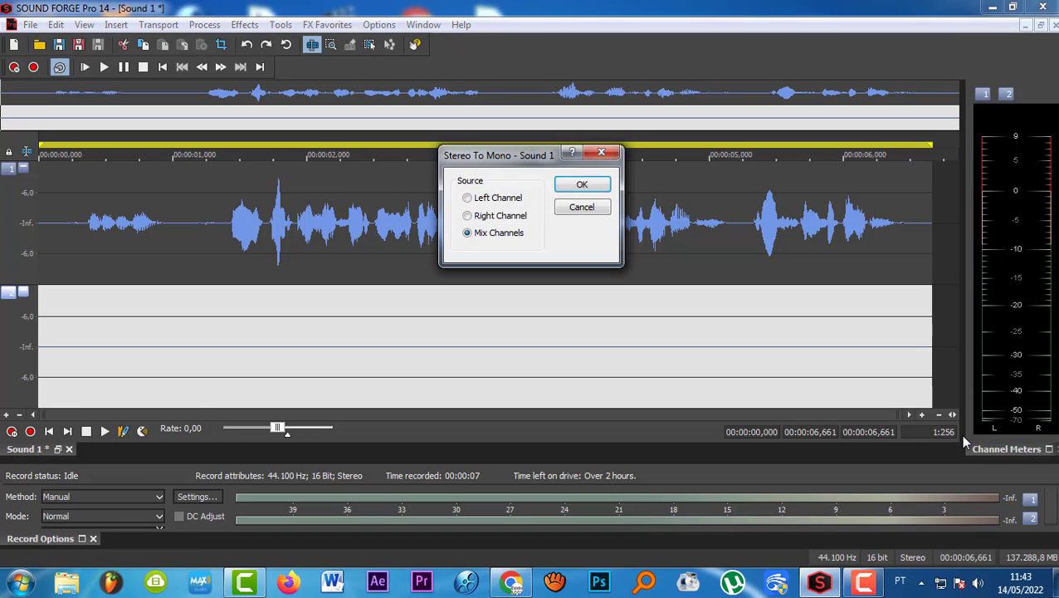
click(581, 184)
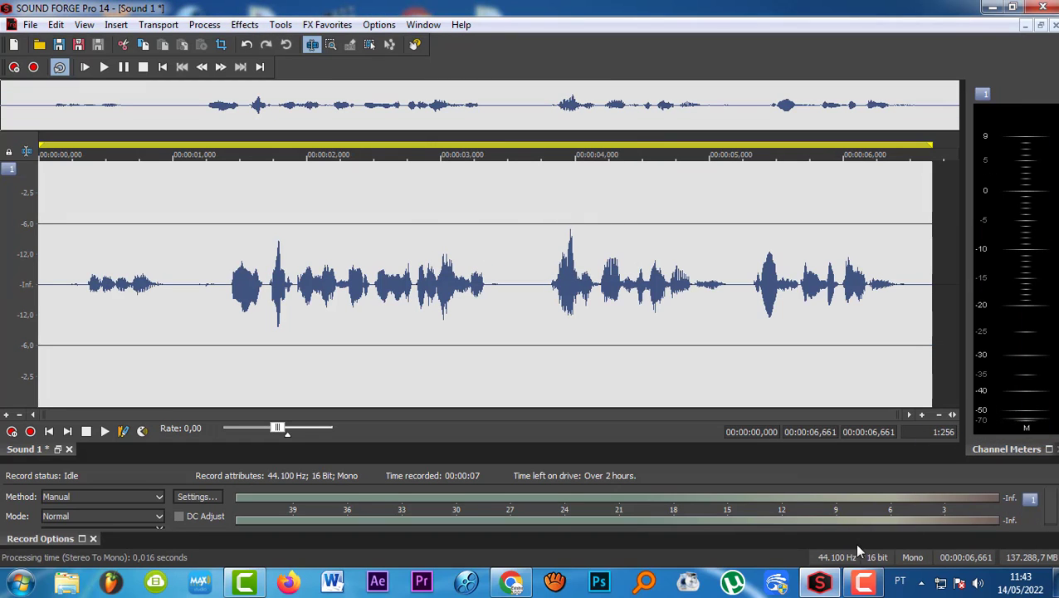
Step: Convert the mono recording to 2 channels (Stereo) with Both Channels as destination, and close the file without saving
click(910, 558)
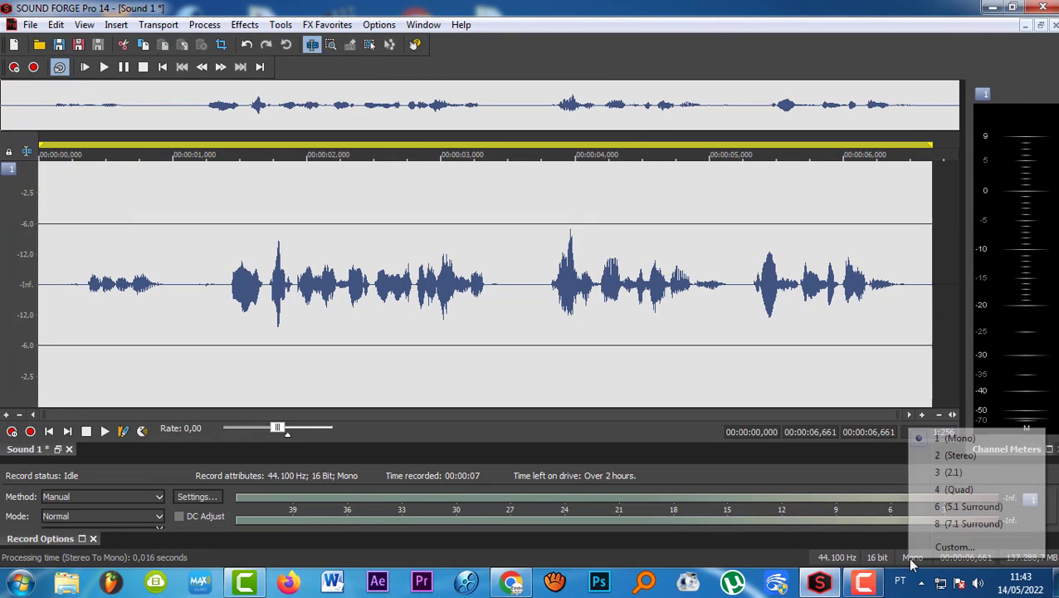
click(950, 456)
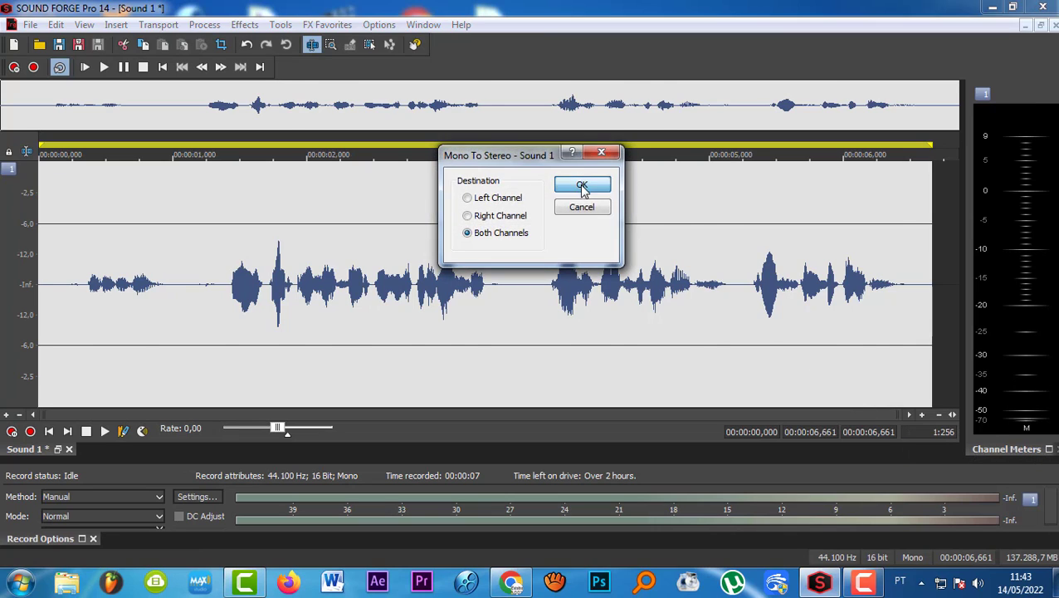
click(581, 186)
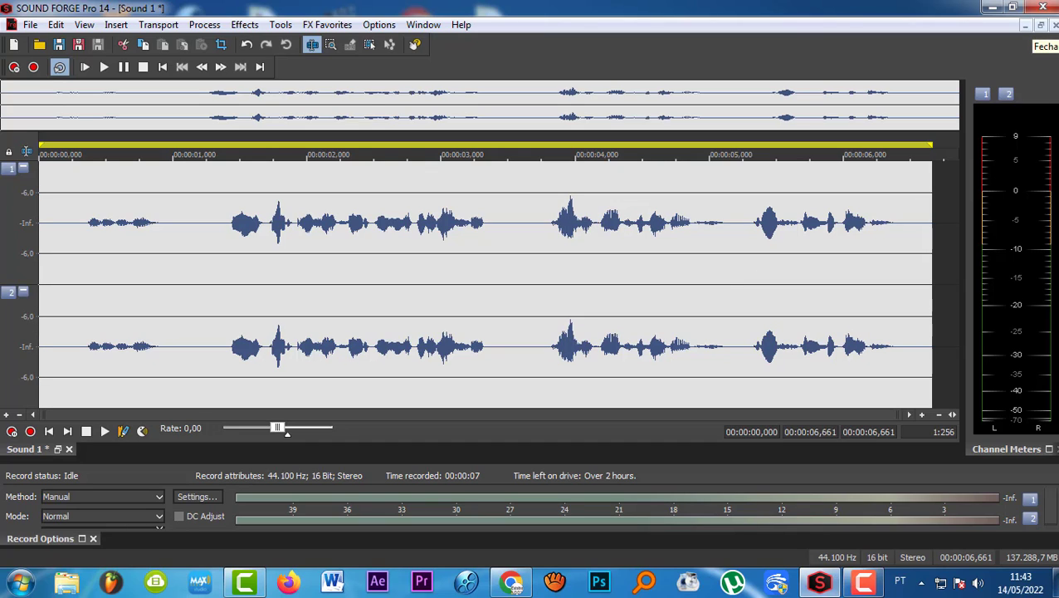
click(1054, 26)
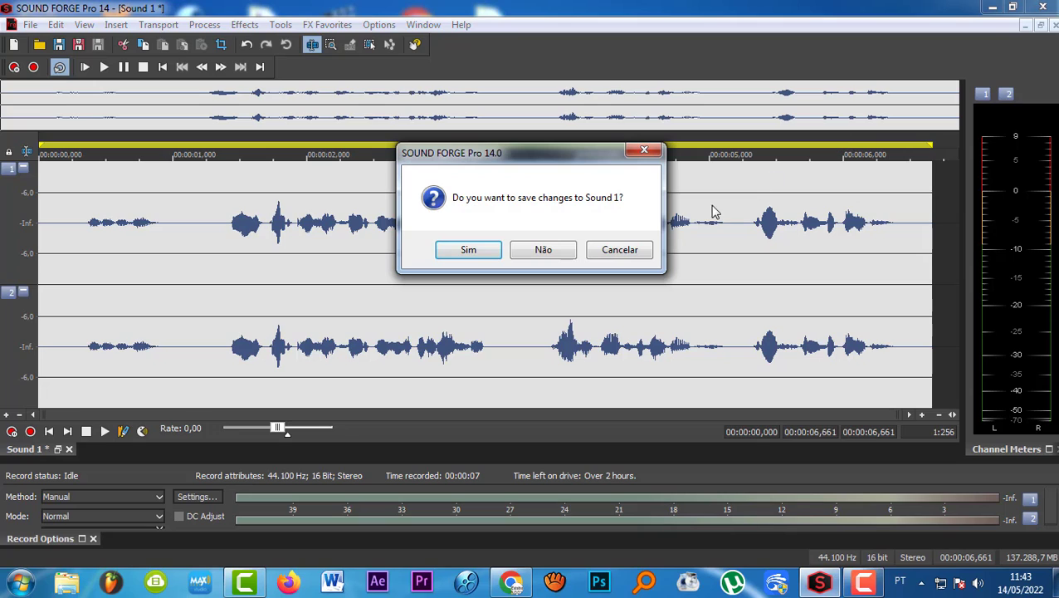
click(557, 251)
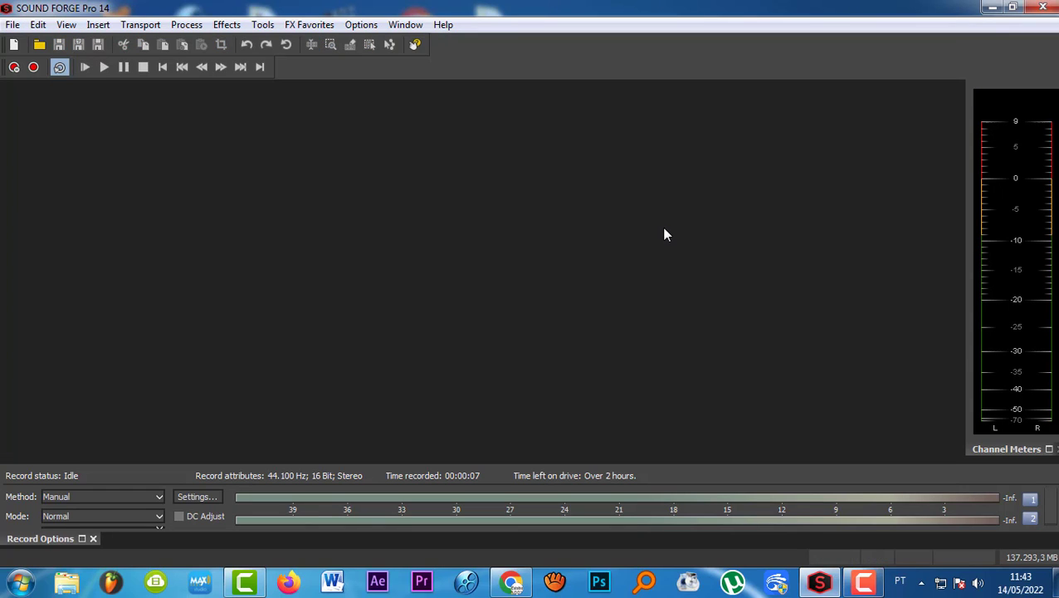
Step: Create a new sound window with a 44,100 Hz sample rate, 16 bit depth and 1 (Mono) channel, and close it
click(13, 25)
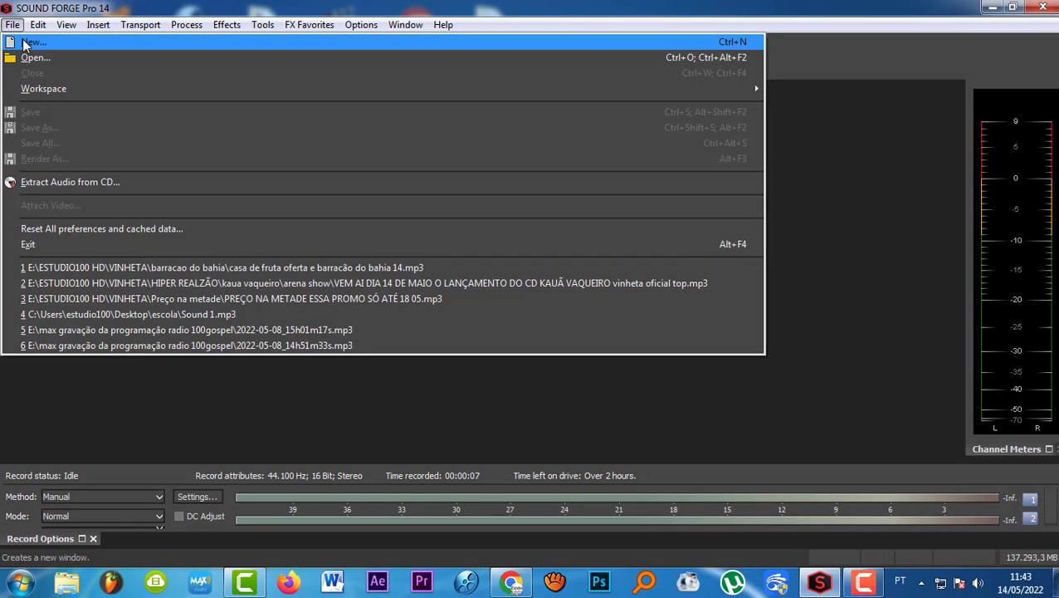
click(25, 43)
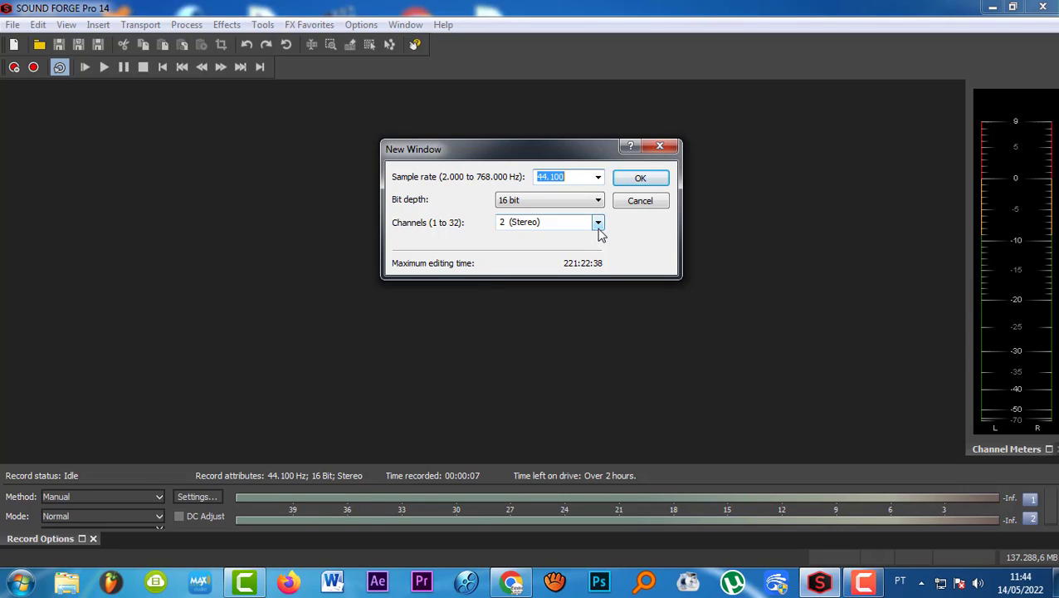
click(598, 224)
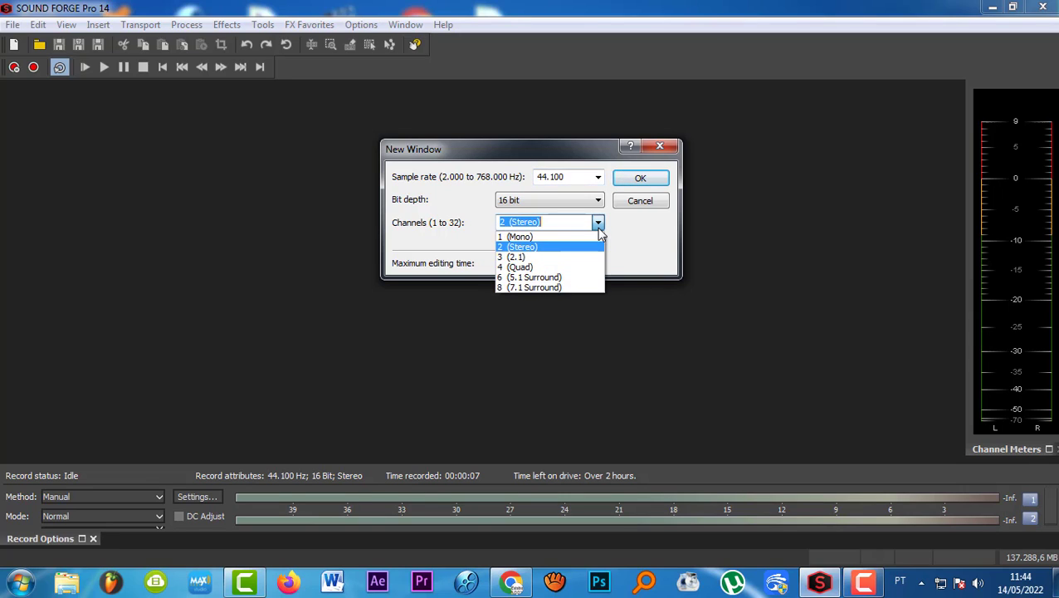
click(520, 236)
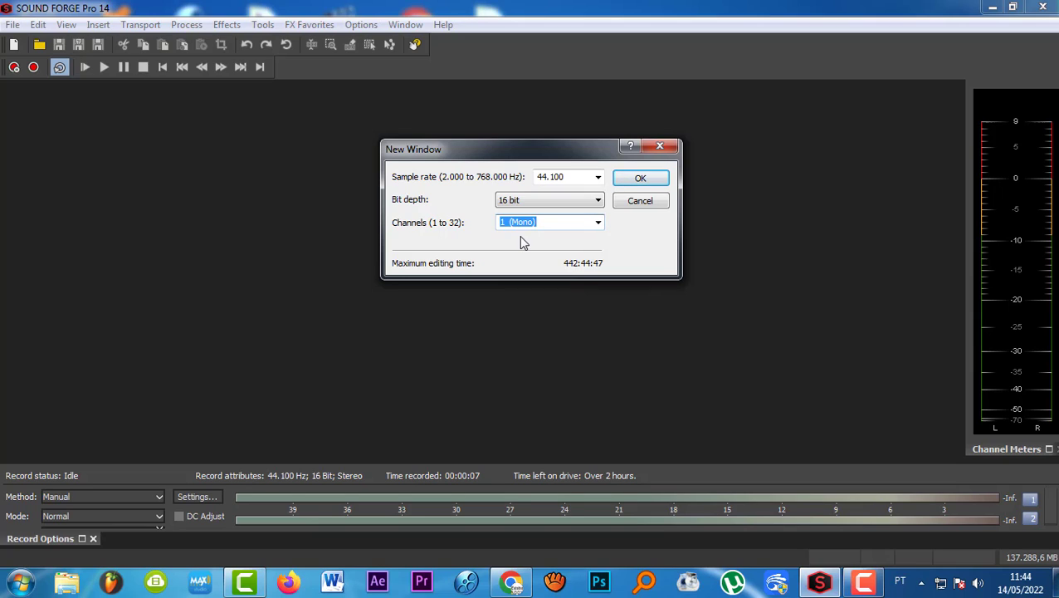
click(559, 208)
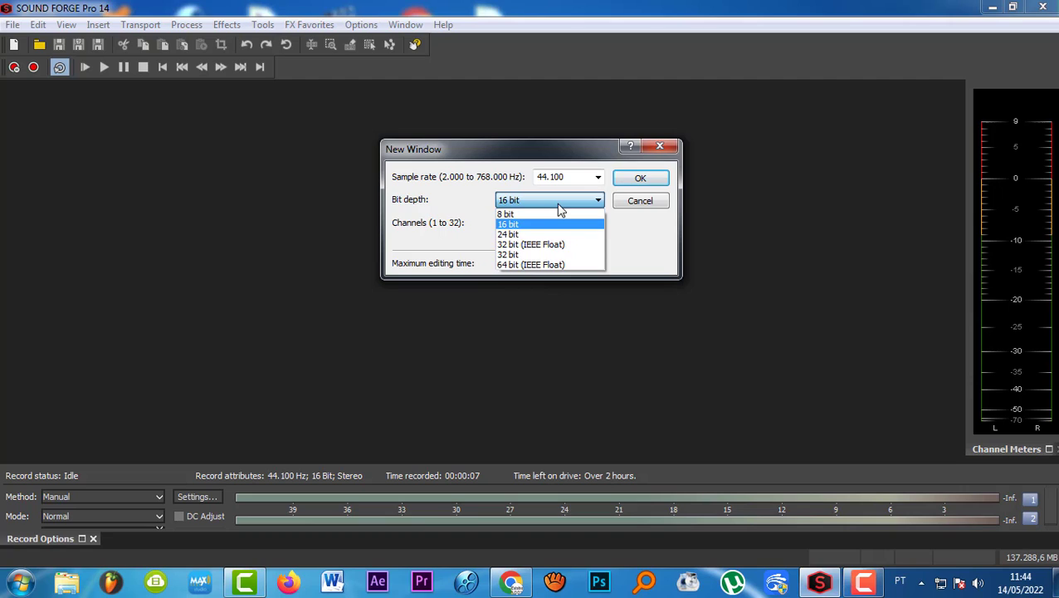
click(565, 204)
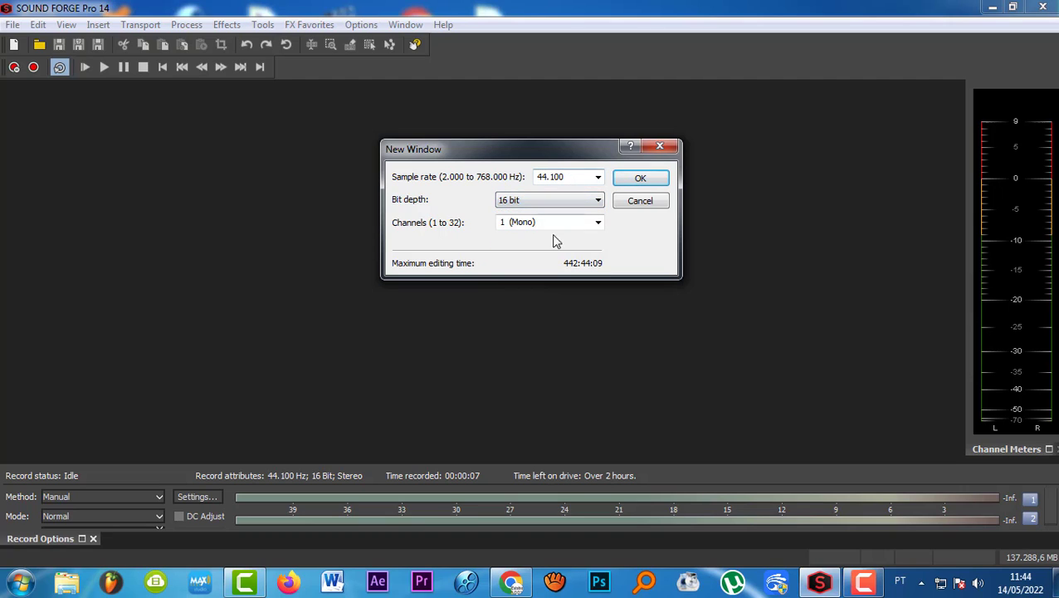
click(637, 177)
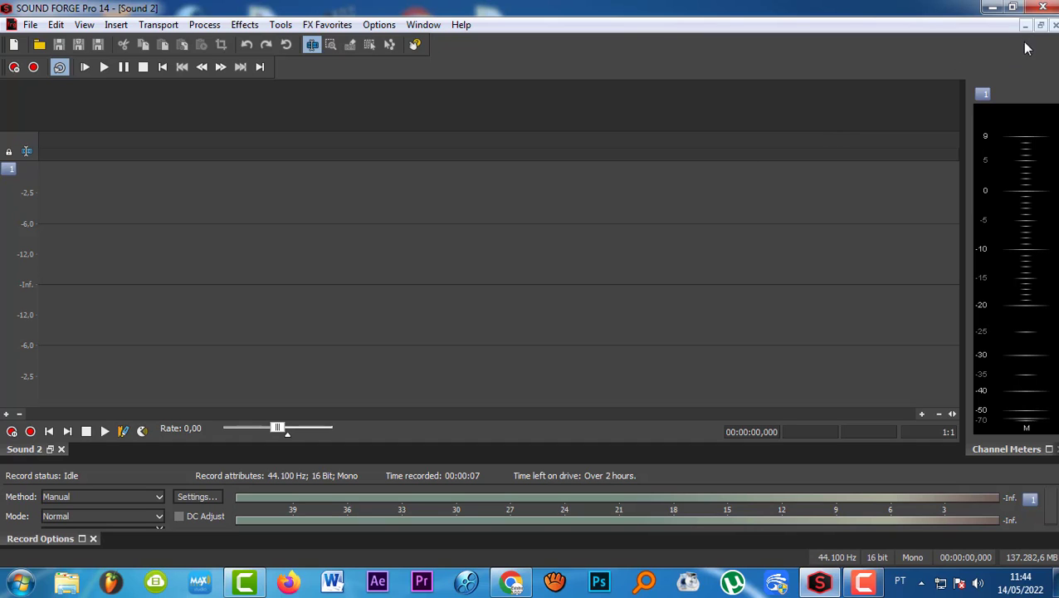
click(1055, 26)
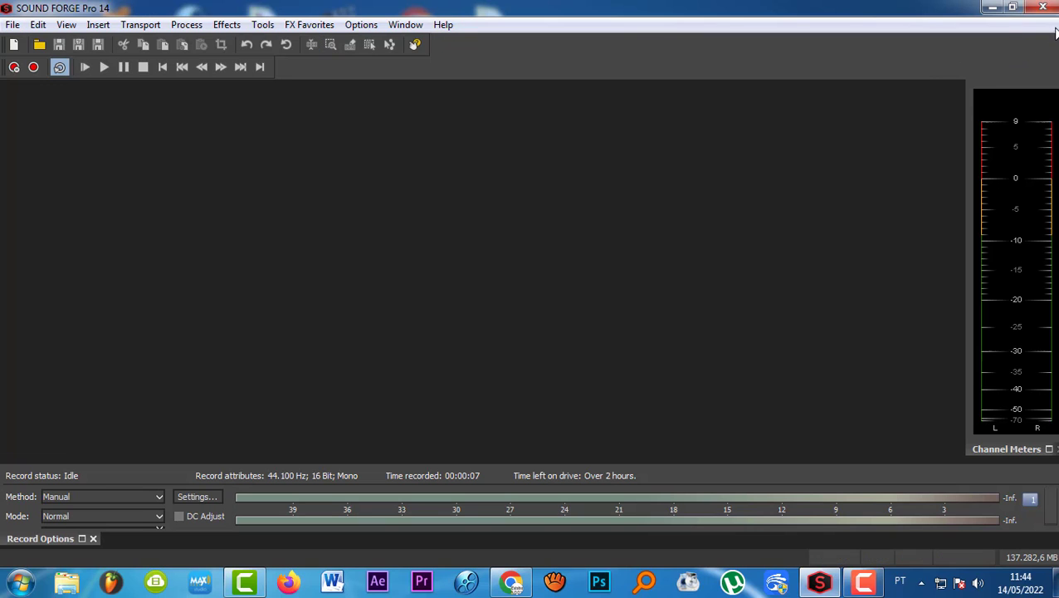
Step: Record a short mono test clip and close its window, cancelling the recording in progress
click(34, 69)
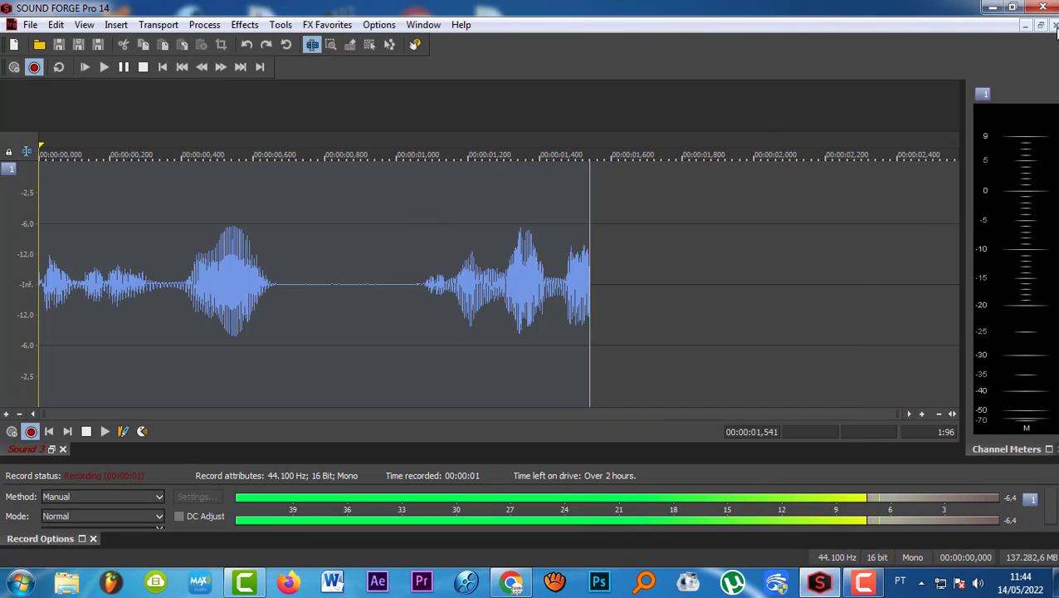
click(1055, 26)
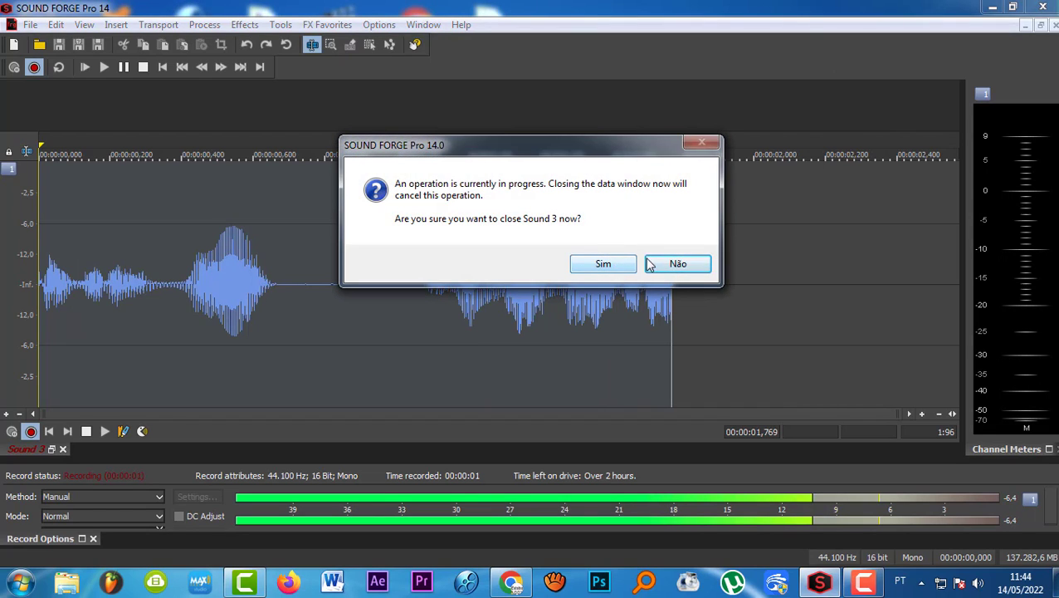
click(608, 262)
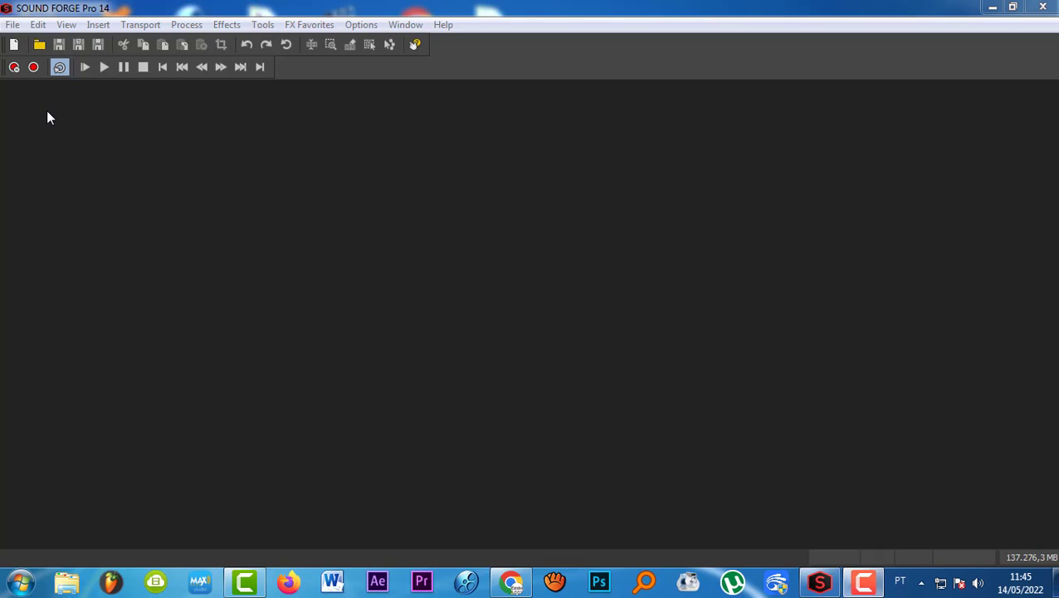
click(13, 25)
key(Left)
key(Right)
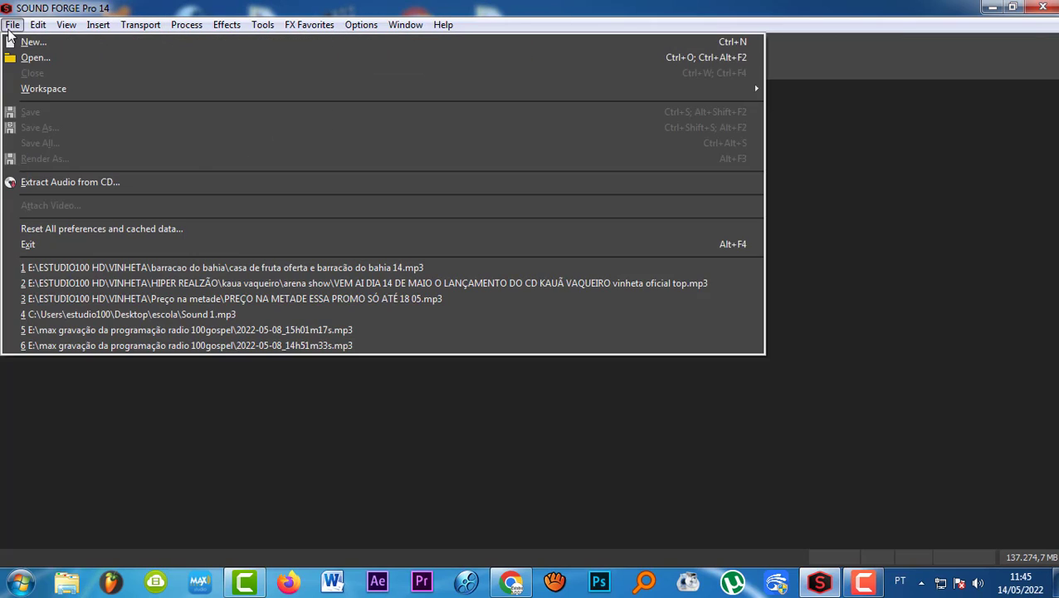
Step: Create a new sound window with a 44,100 Hz sample rate, 16 bit depth and 1 (Mono) channel
key(Right)
key(Left)
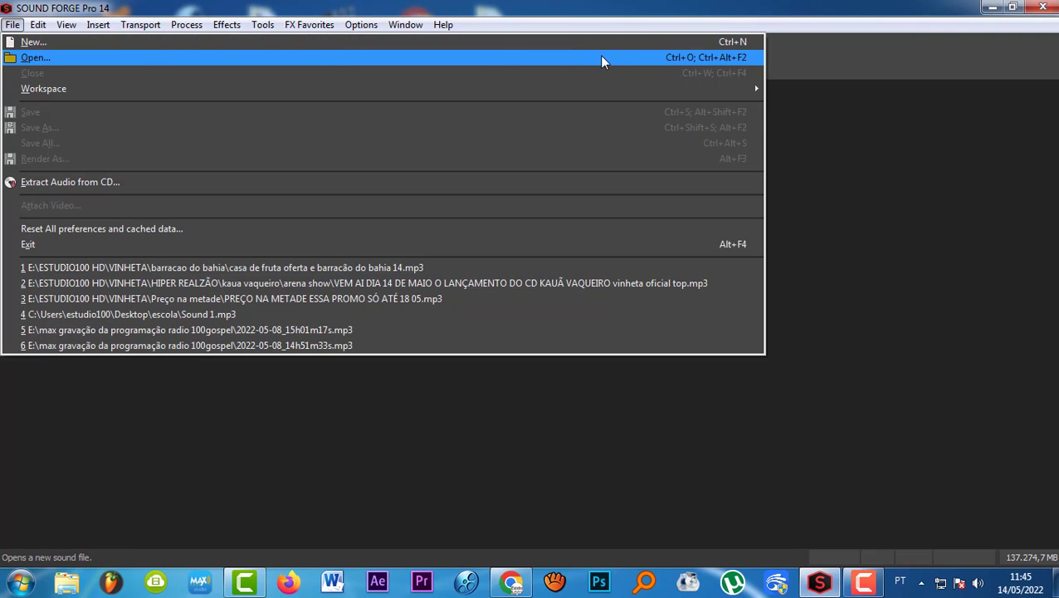
click(733, 47)
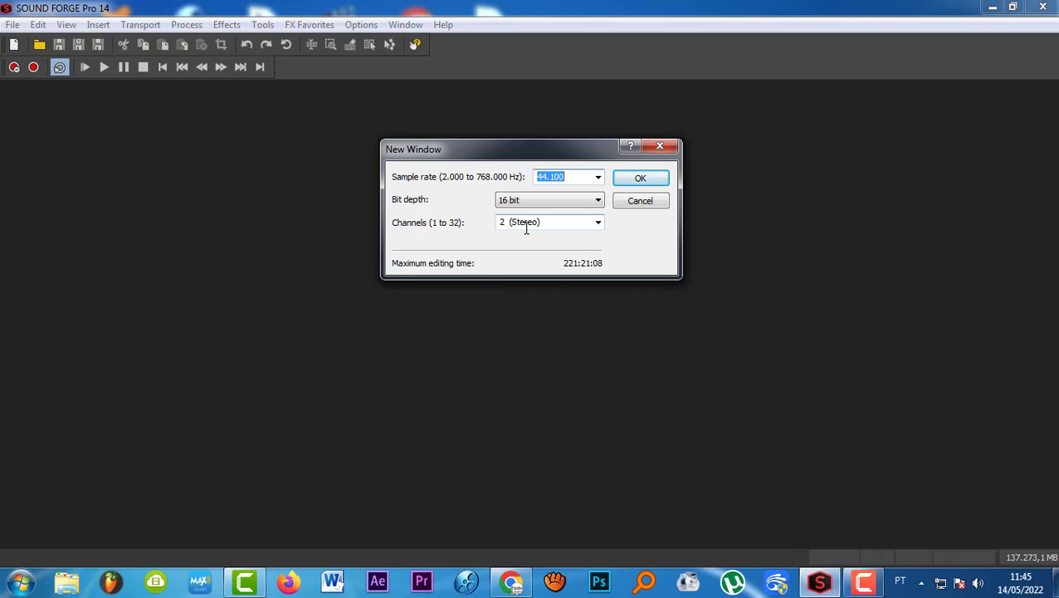
click(598, 224)
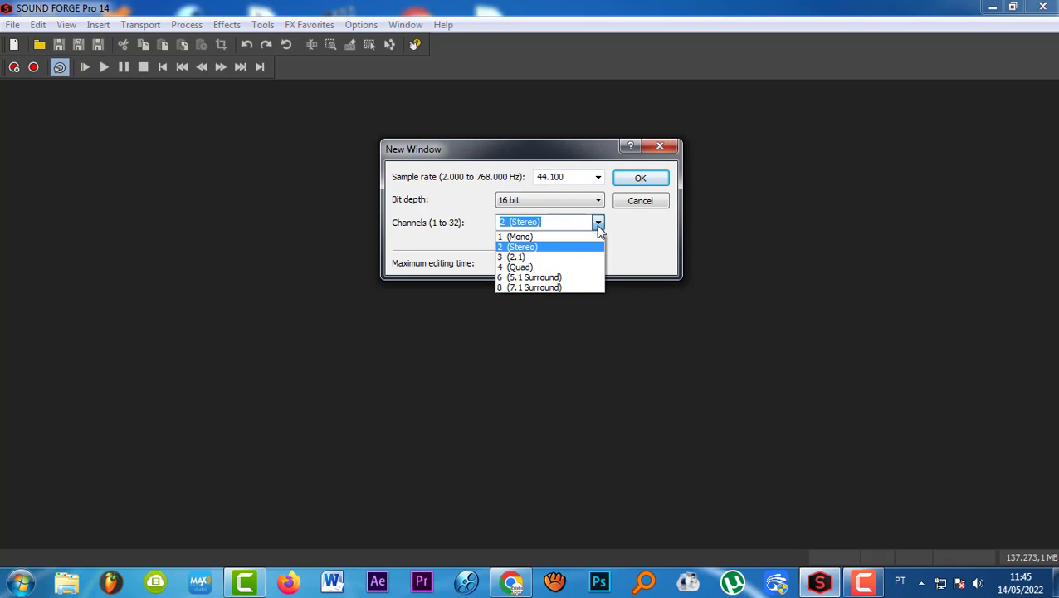
click(545, 238)
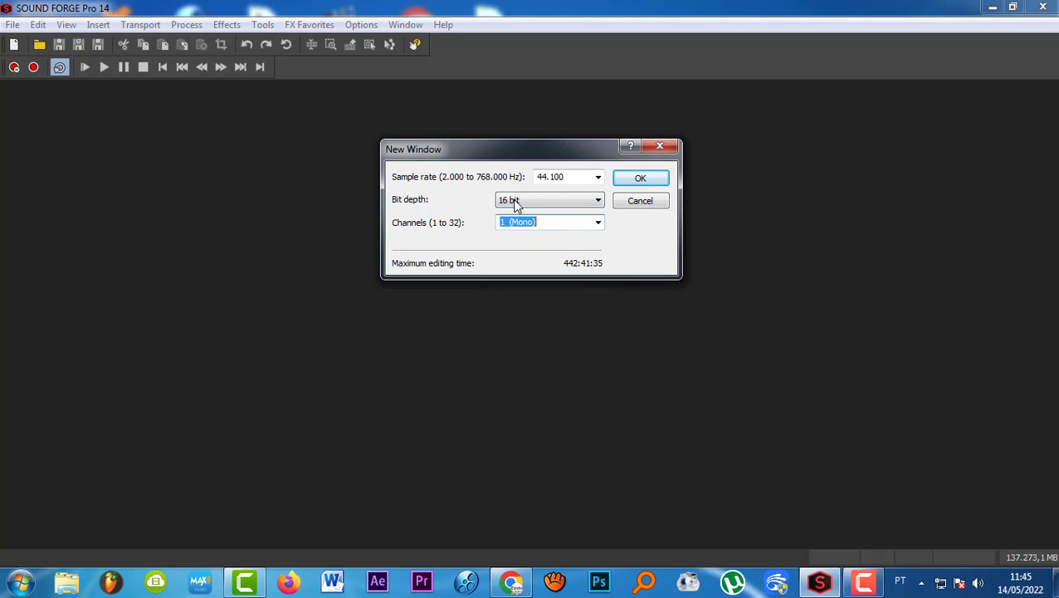
click(647, 178)
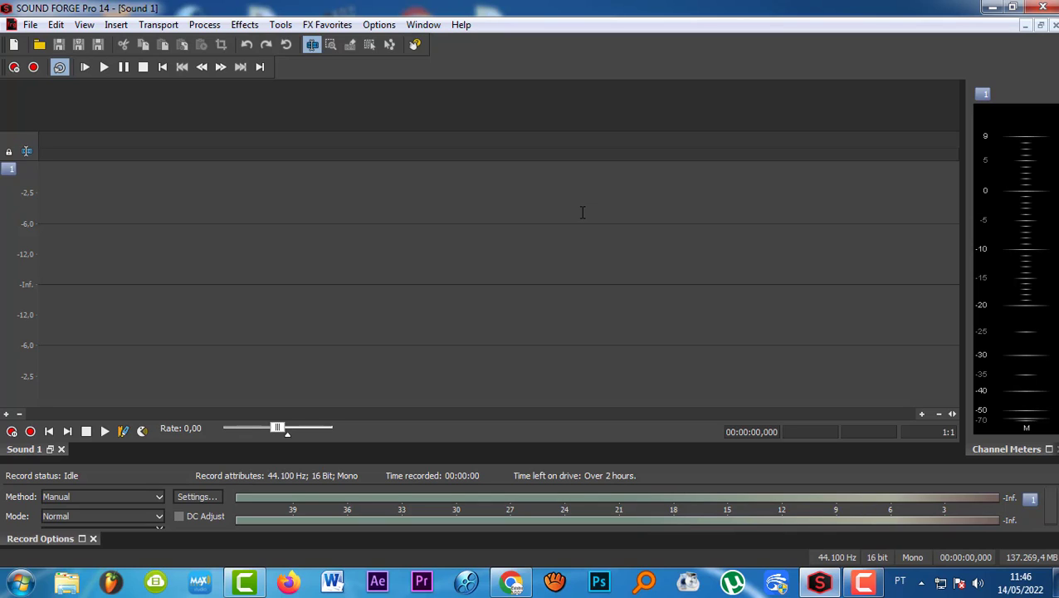
Step: Record a voice clip of about 12 seconds and convert it to 2 channels (Stereo) with Both Channels as destination
click(35, 71)
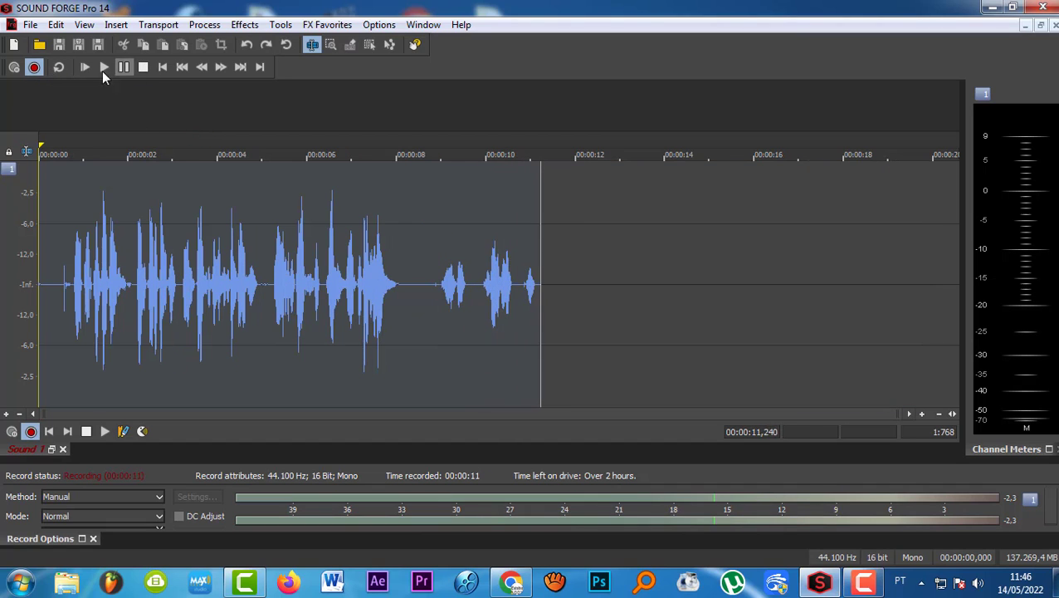
click(33, 67)
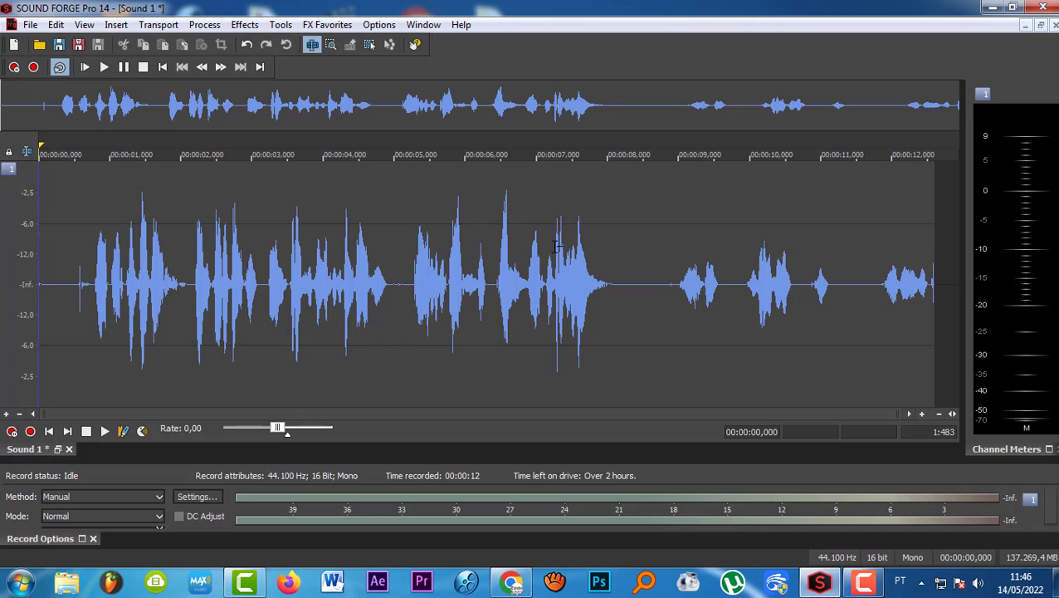
click(917, 559)
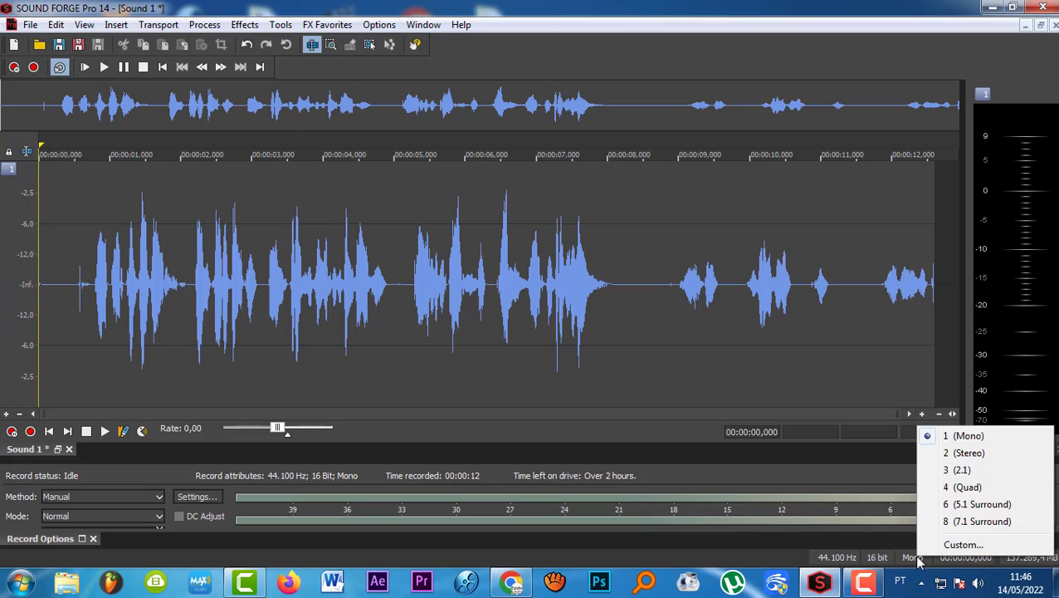
click(972, 457)
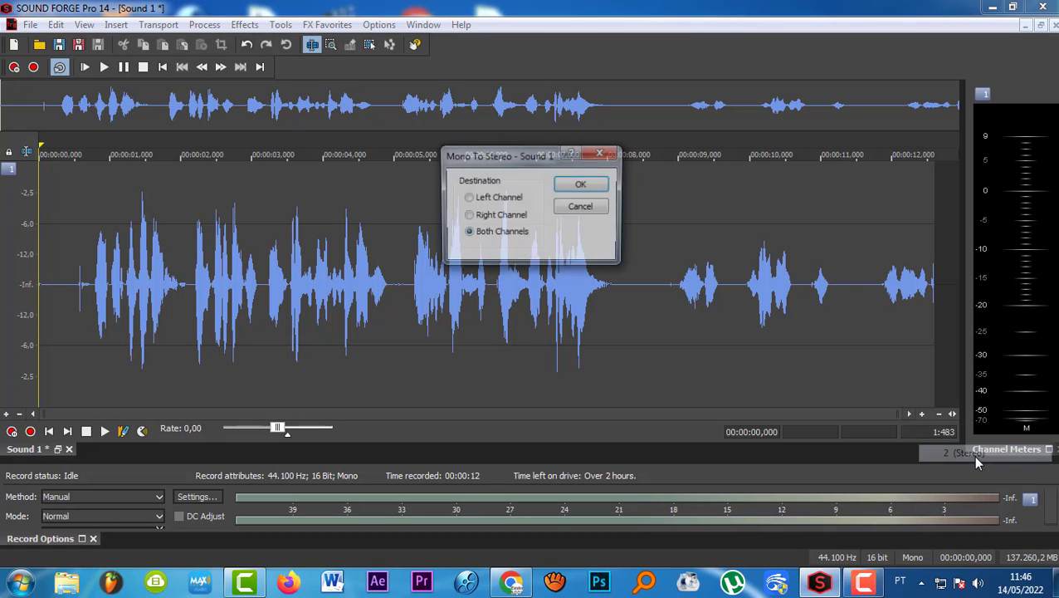
click(583, 185)
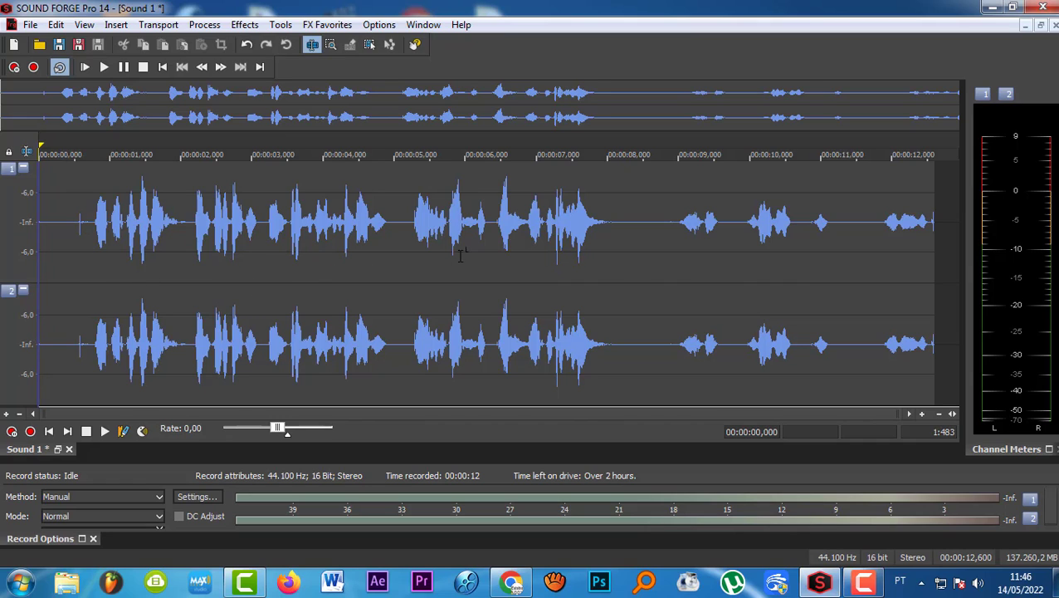
Step: Delete the audio from about 8.477 s to the end and open Graphic Dynamics for the whole remaining clip
drag(642, 224, 936, 333)
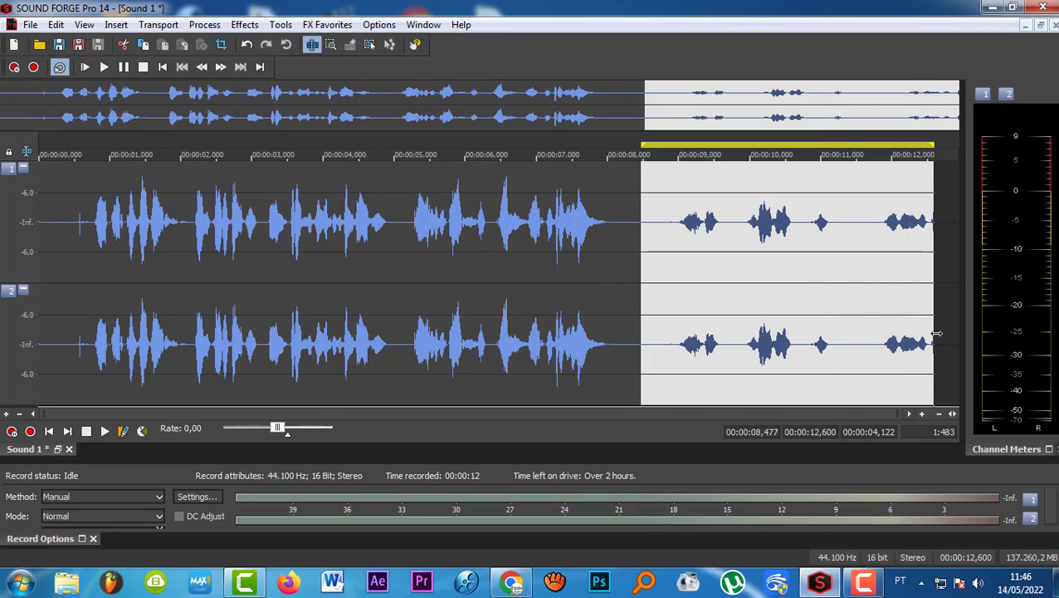
key(Delete)
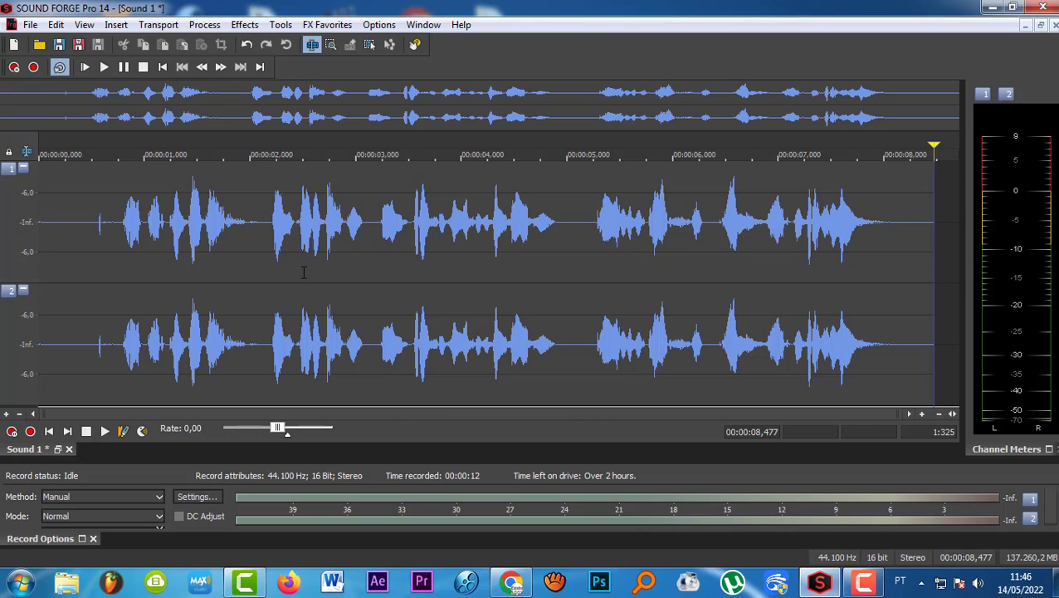
key(ctrl+a)
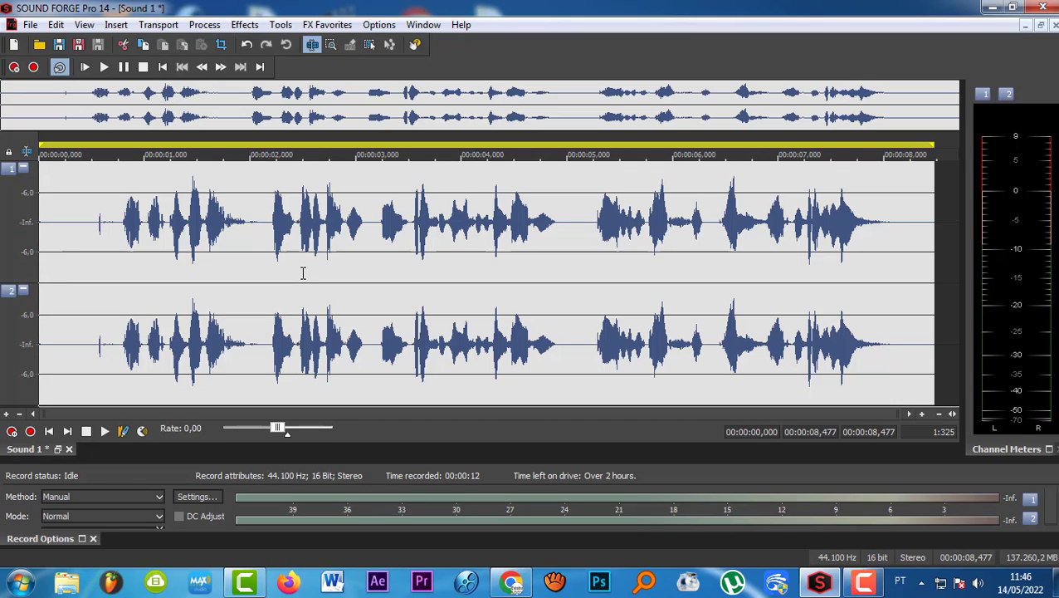
click(244, 25)
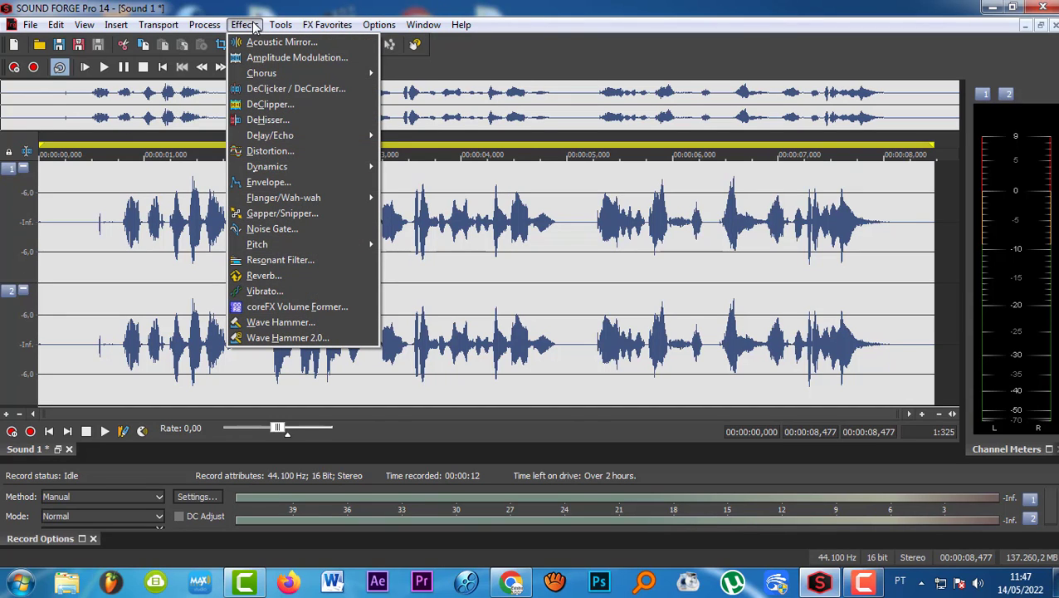
mouse_move(278, 171)
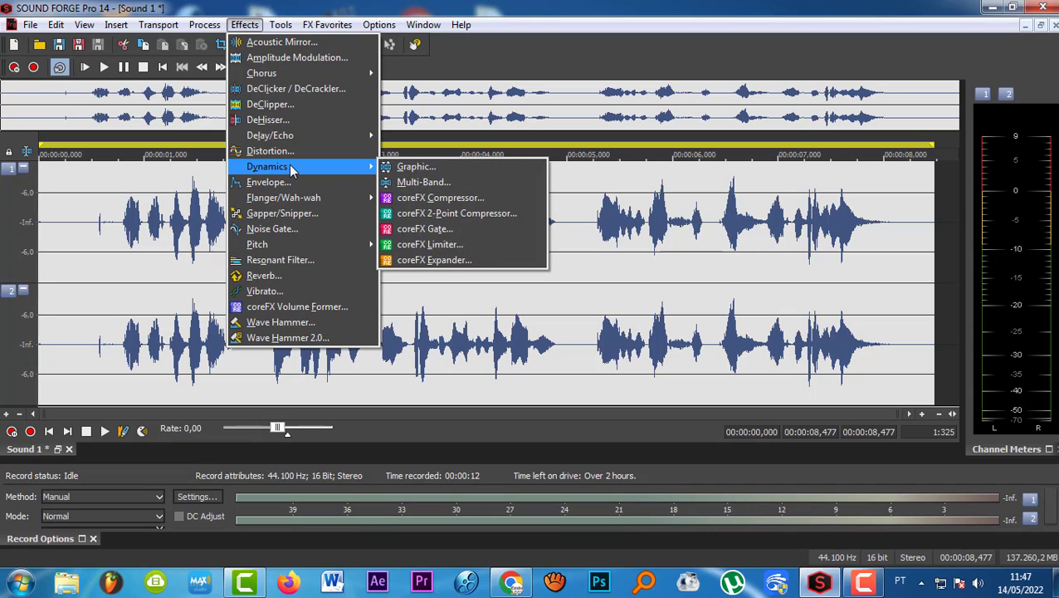
click(415, 167)
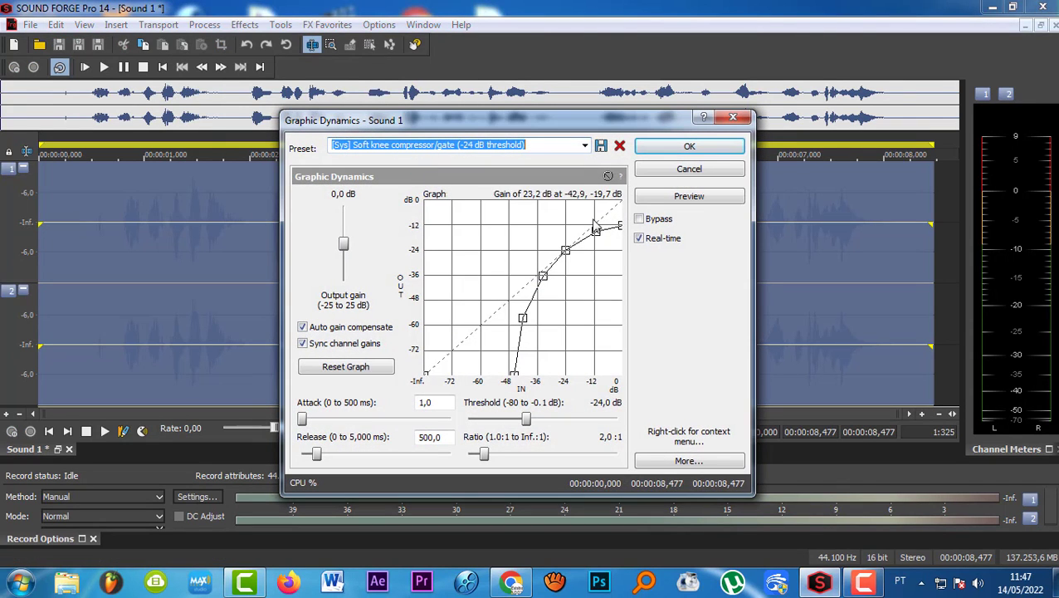
Step: Try reshaping the Graphic Dynamics curve by hand, moving its points toward the diagonal
click(585, 148)
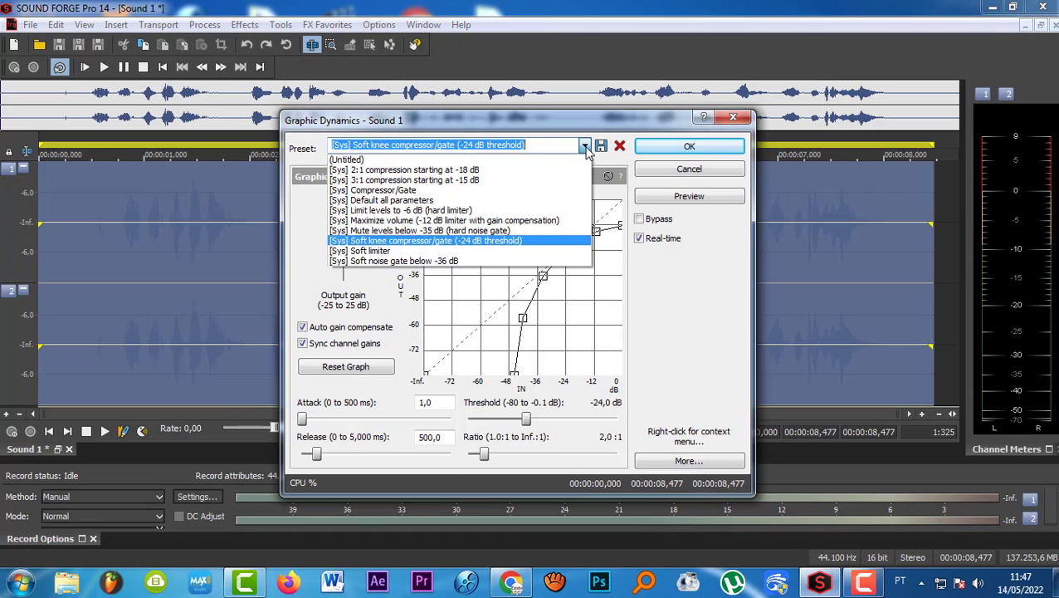
click(498, 160)
drag(620, 227, 619, 203)
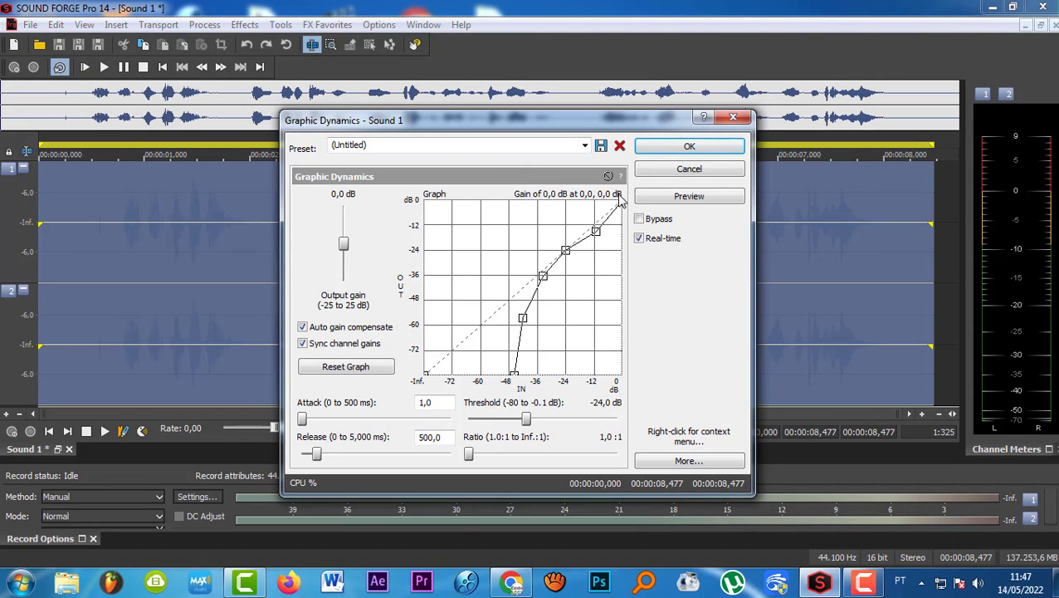
click(596, 220)
drag(522, 318, 515, 304)
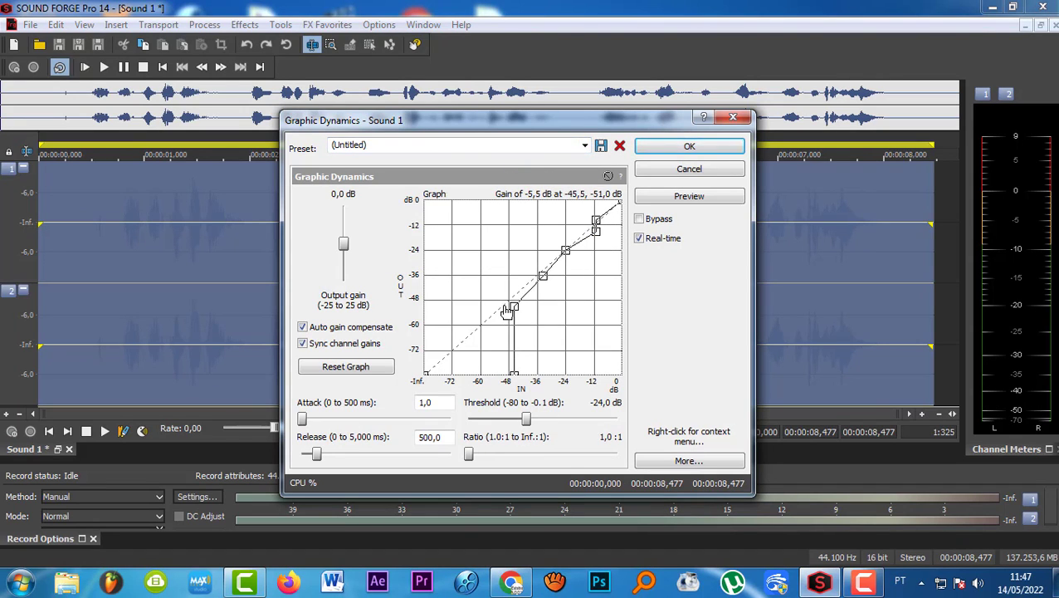
drag(515, 373, 425, 373)
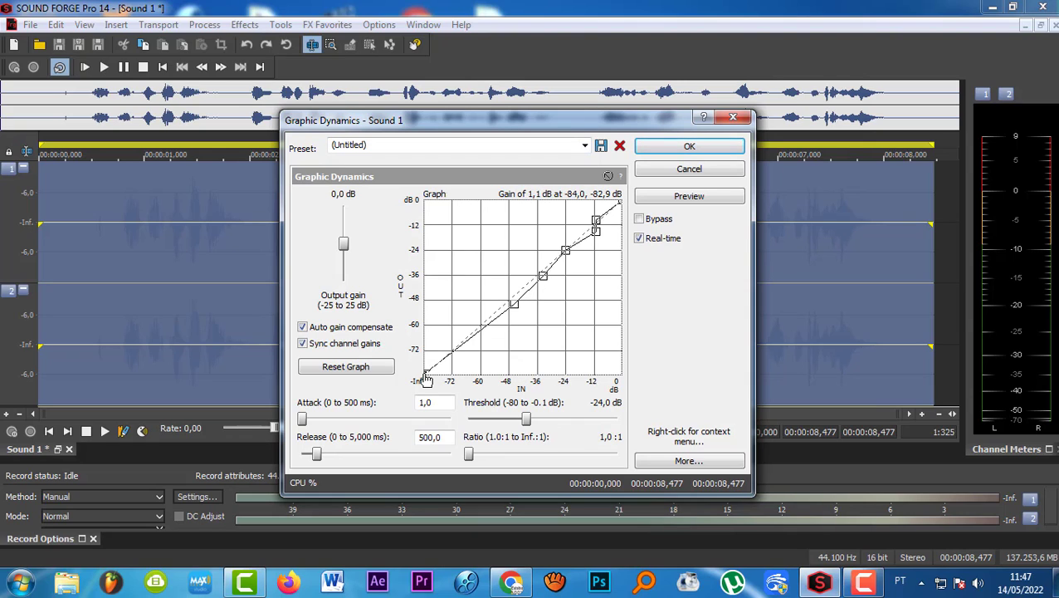
Step: Apply Graphic Dynamics to the recording with the preset "[Sys] Soft knee compressor/gate (-24 dB threshold)"
click(585, 147)
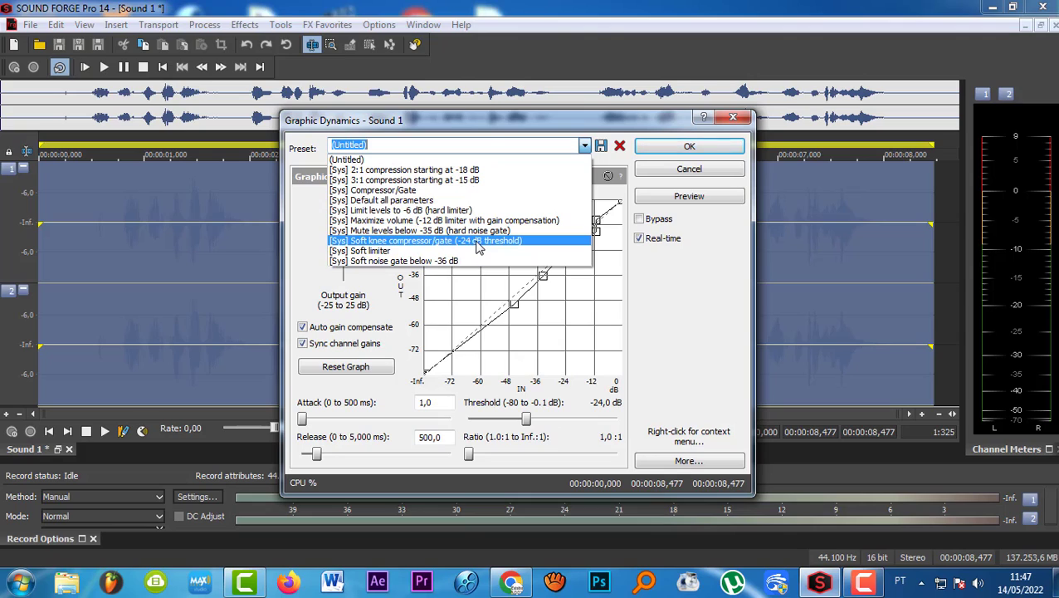
click(476, 241)
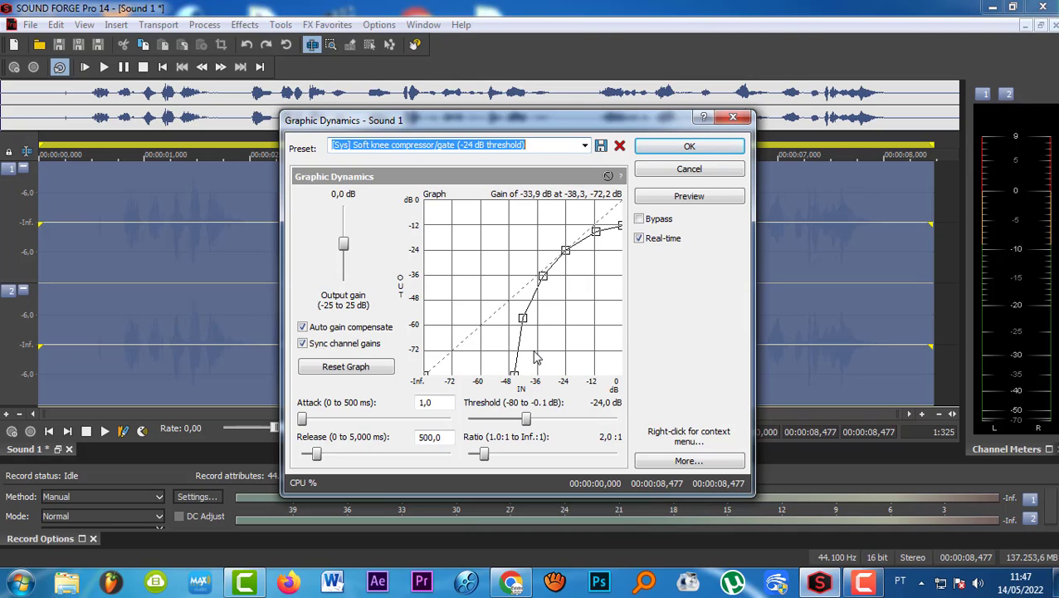
click(674, 149)
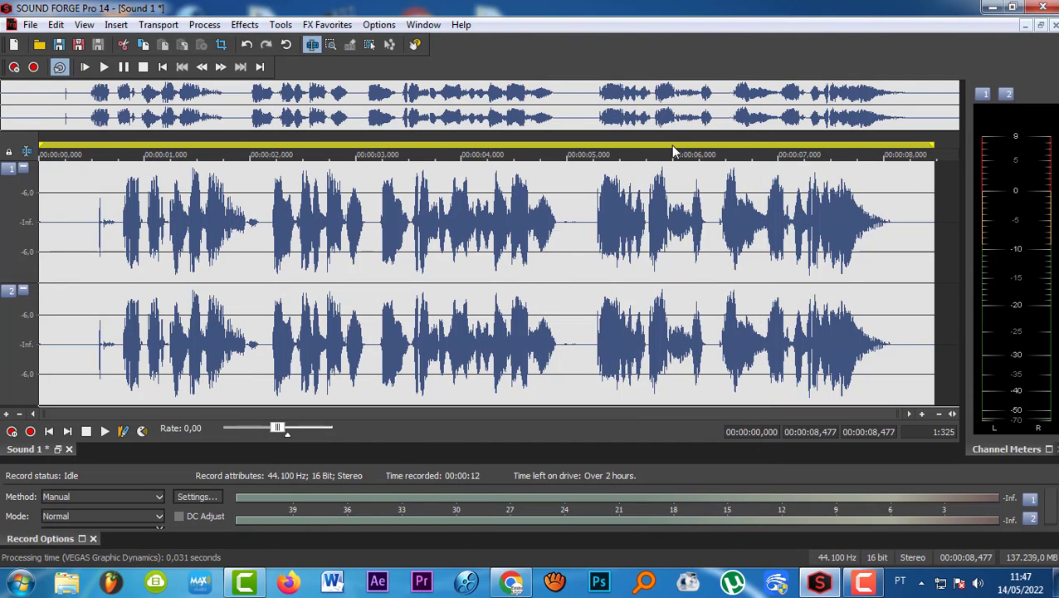
Step: Delete the lead-in of about 0.74 s before the first word and play back the recording
click(117, 223)
scroll(116, 223, up, 2)
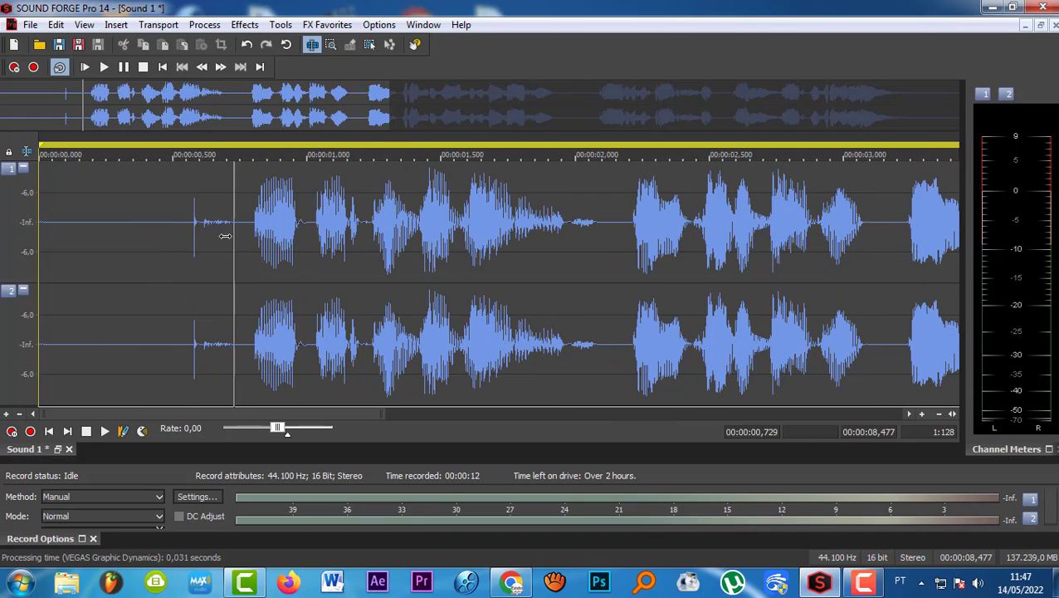
drag(238, 226, 3, 329)
key(Delete)
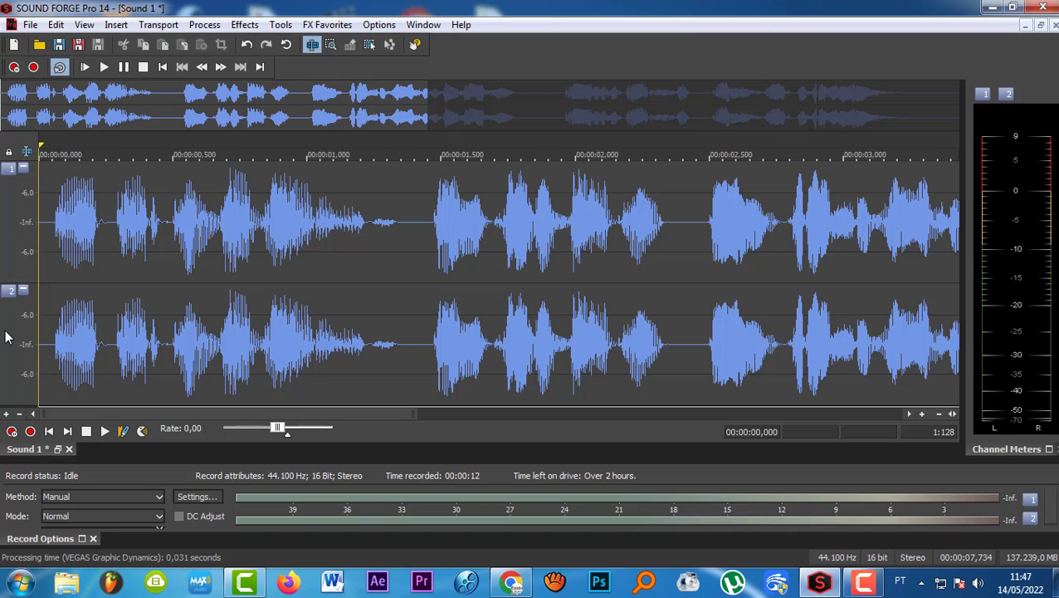
key(space)
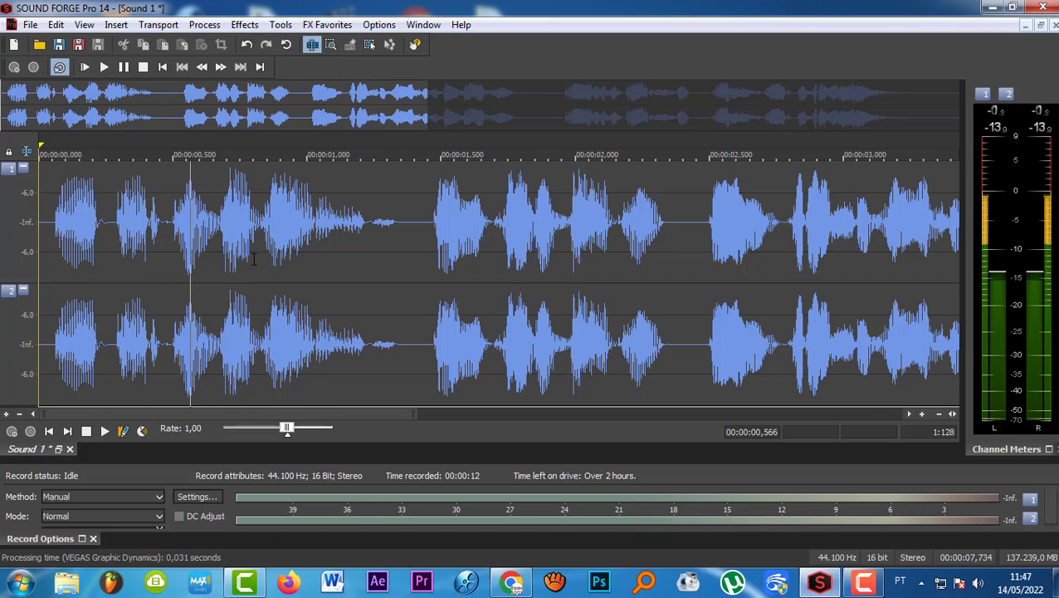
scroll(249, 266, down, 3)
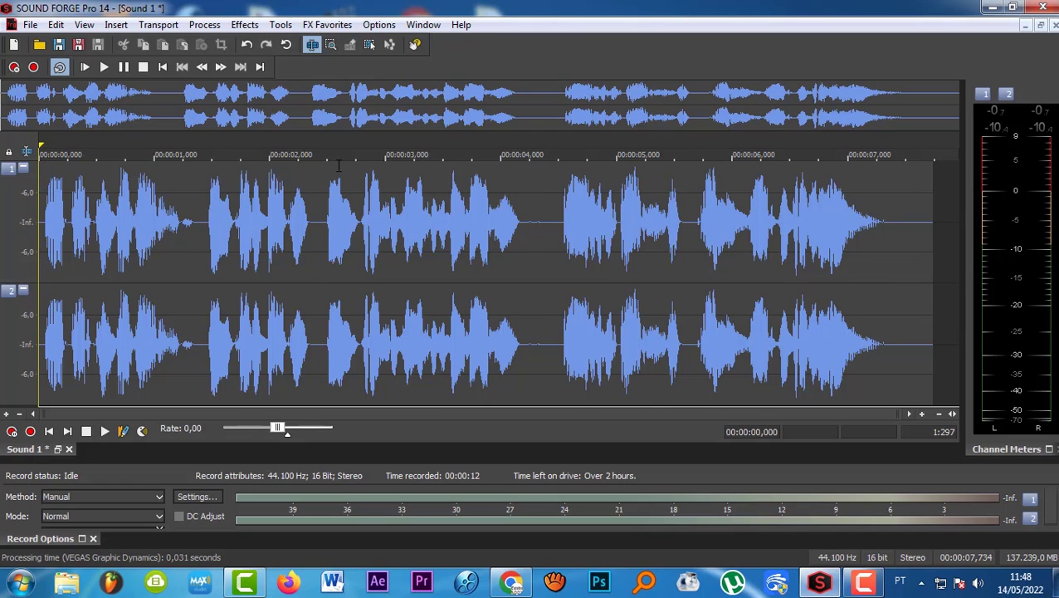
click(1042, 25)
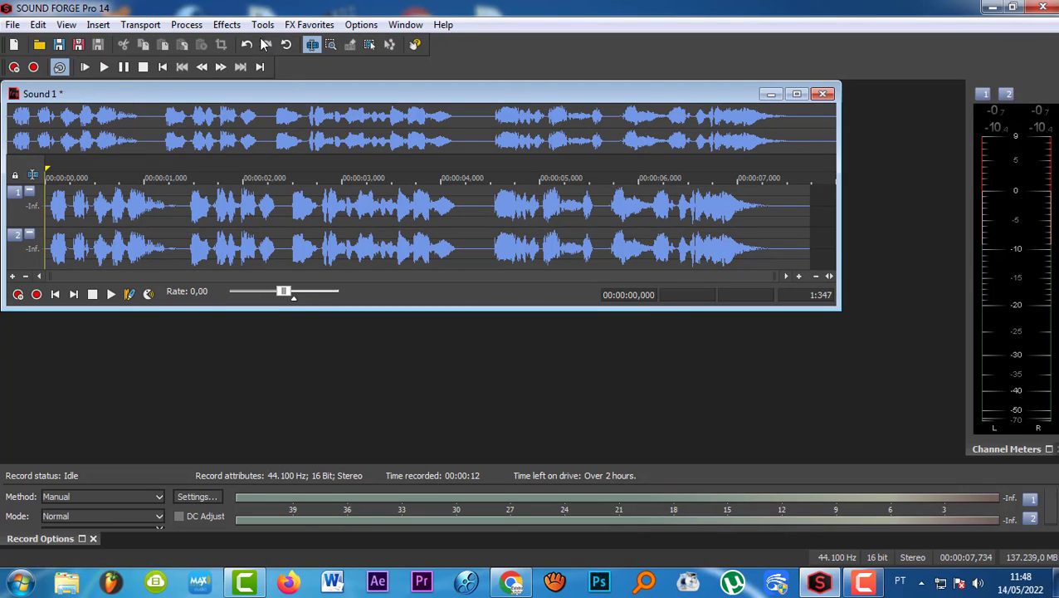
click(227, 25)
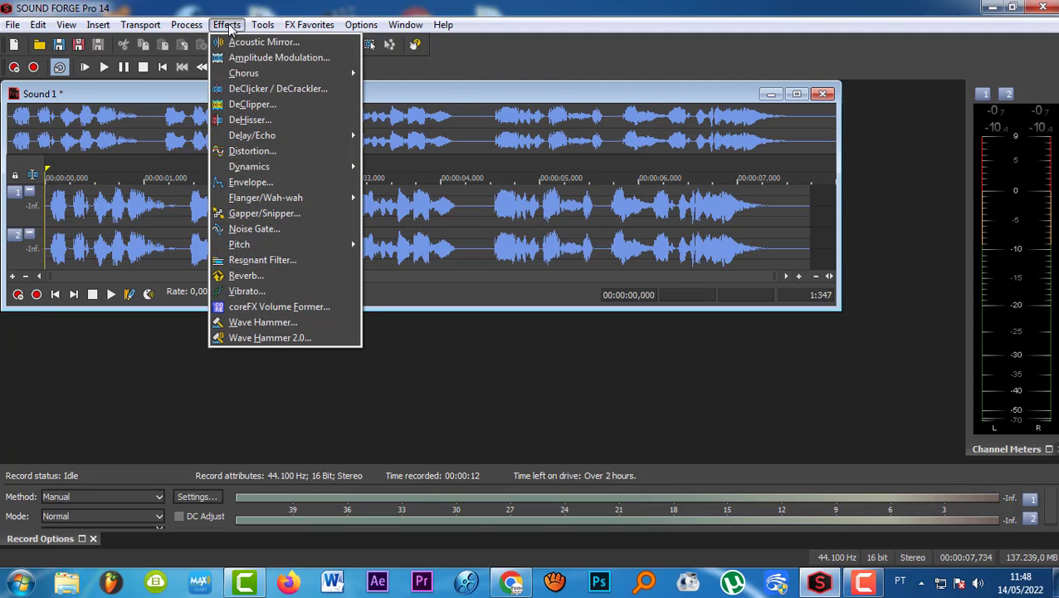
mouse_move(176, 34)
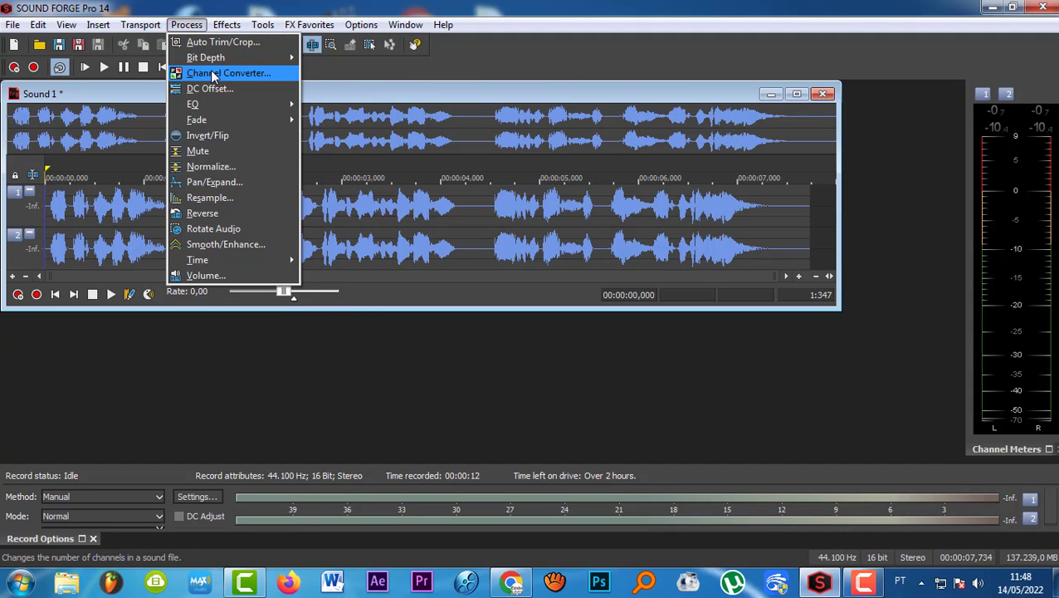
click(309, 24)
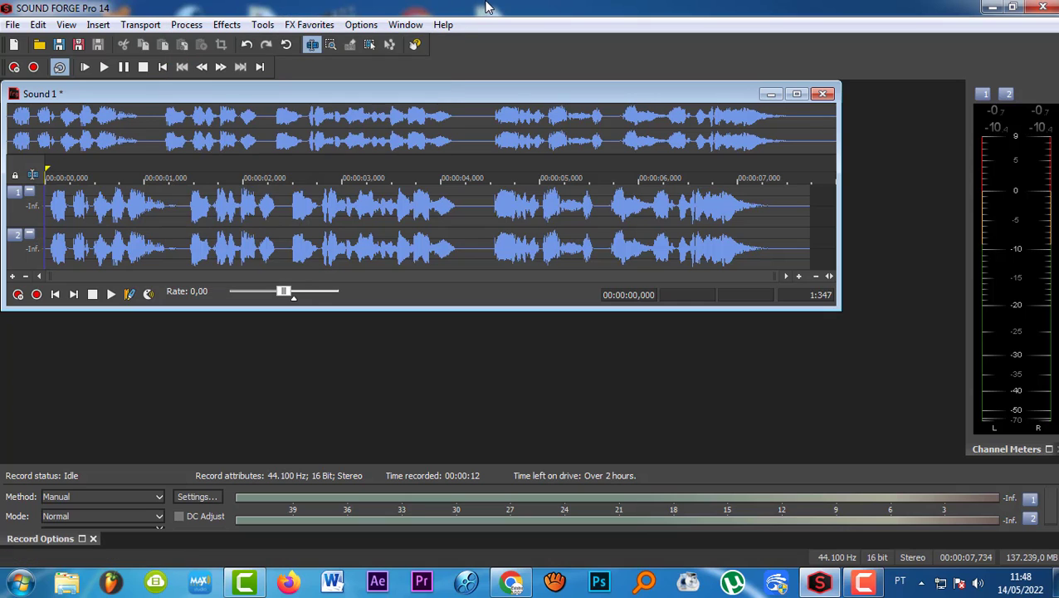
click(795, 94)
Step: Try to mix a copy of channel 1 into itself from 7.394 s using Mix/Replace, previewing the mix
double_click(505, 234)
drag(412, 215, 880, 238)
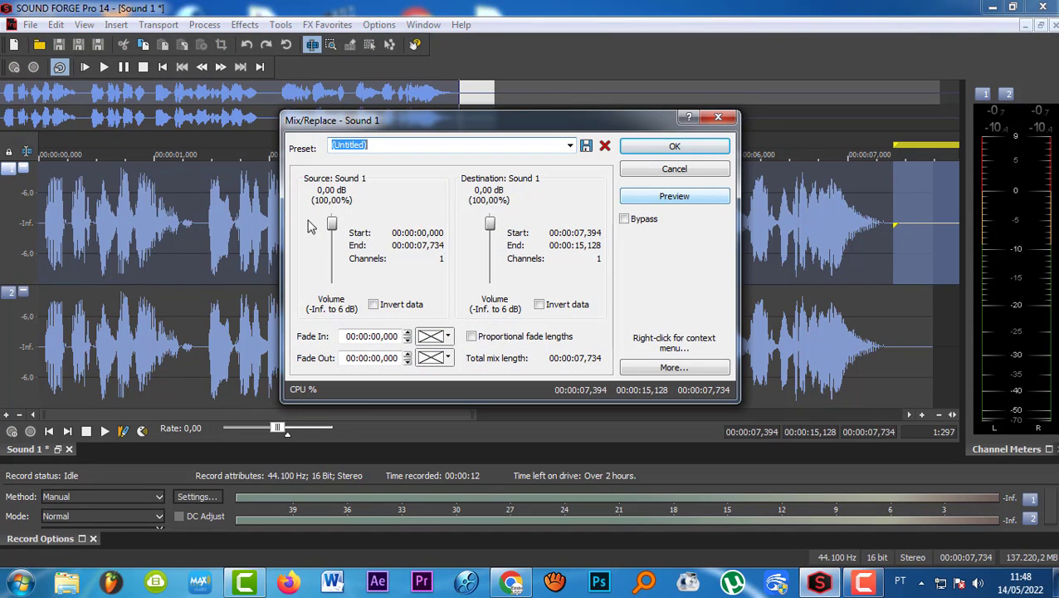
click(653, 199)
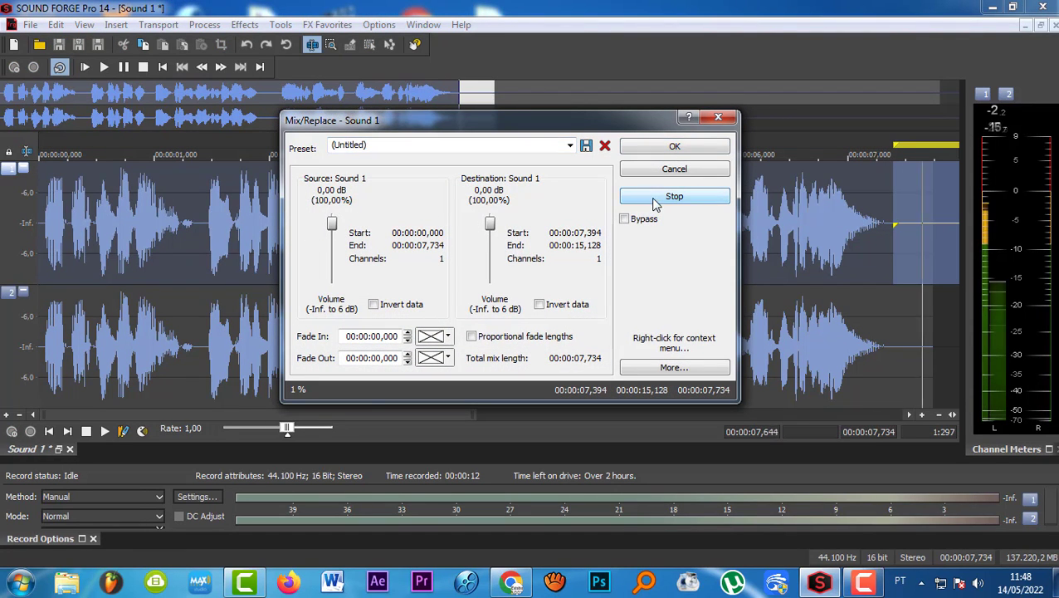
click(686, 199)
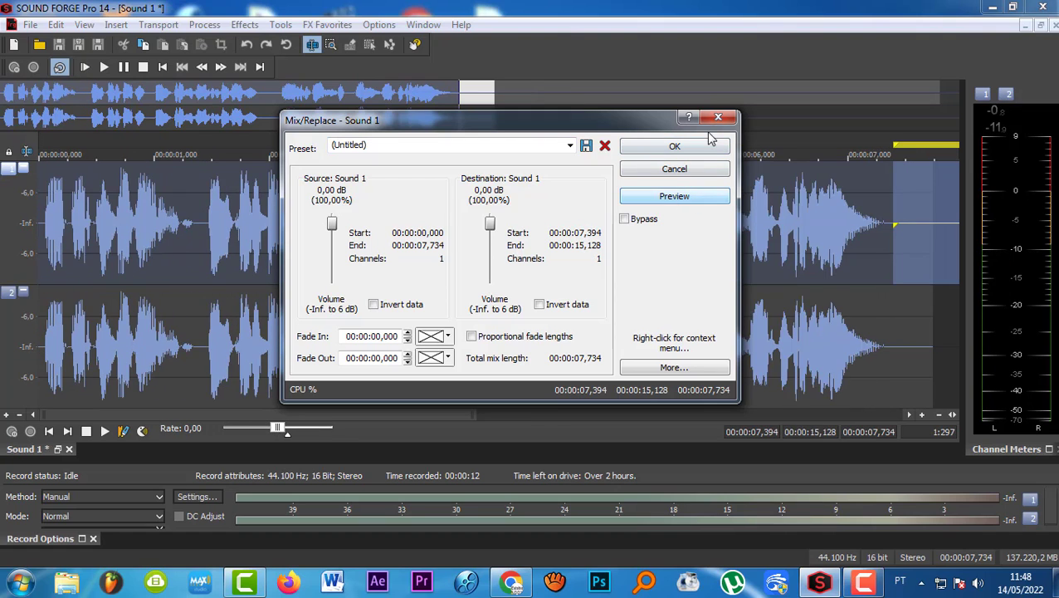
click(718, 117)
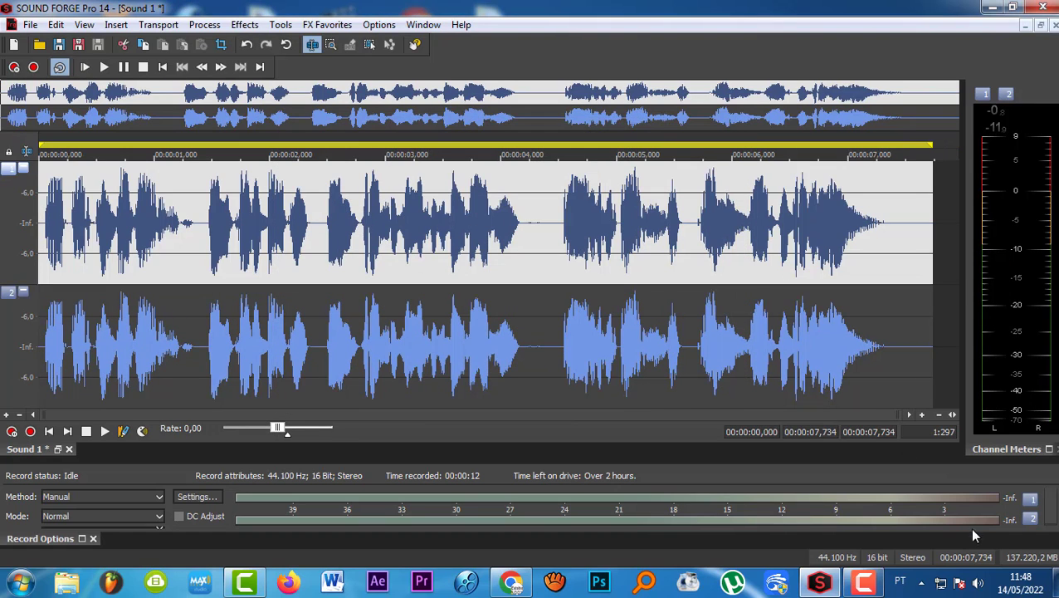
Step: Review the channel-count choices for the file, keeping 2 (Stereo), and select the whole recording in both channels
click(916, 557)
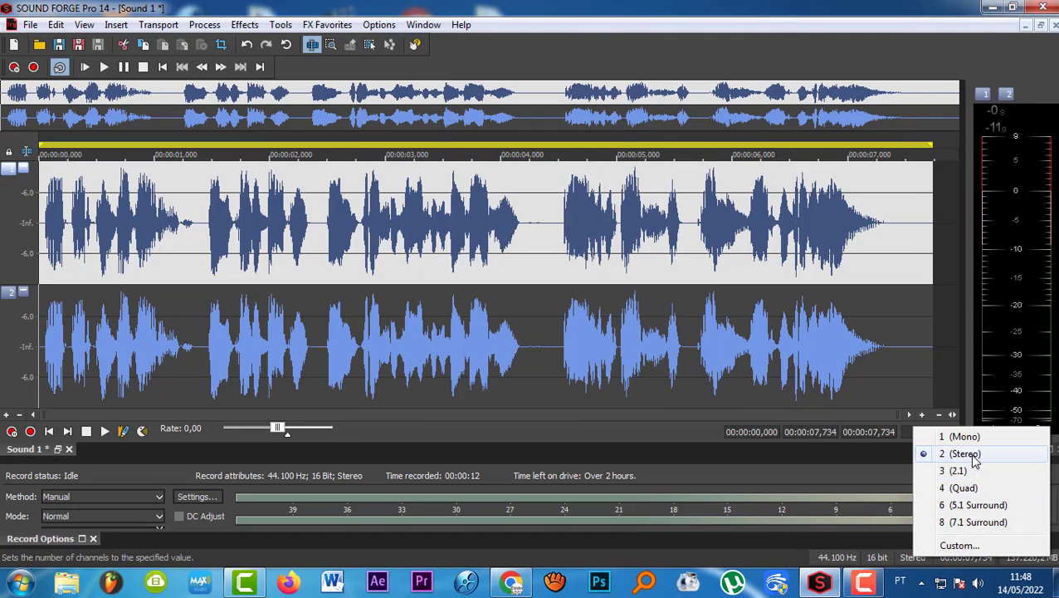
click(331, 270)
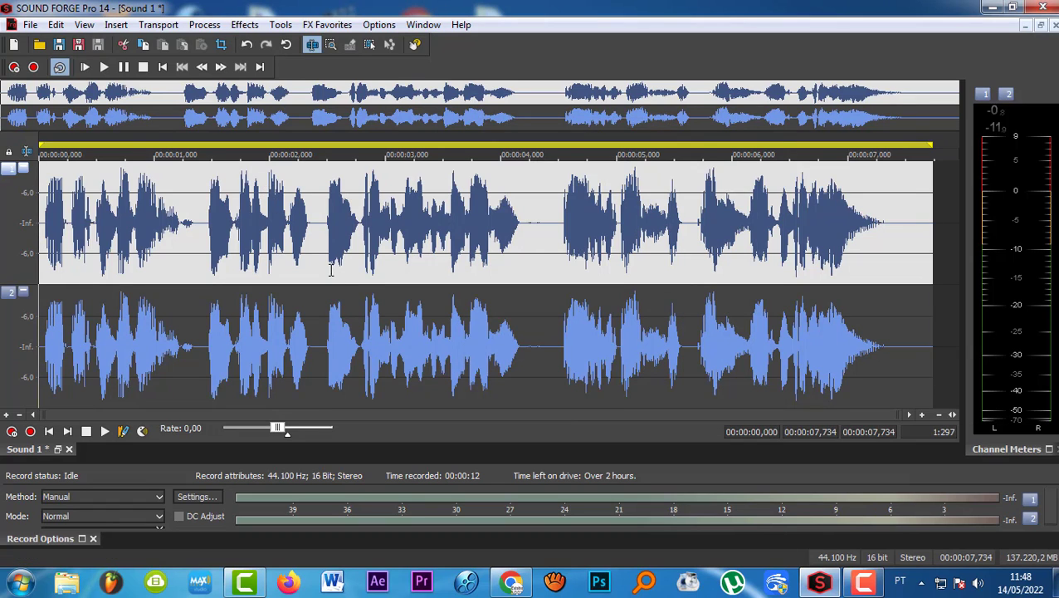
click(331, 270)
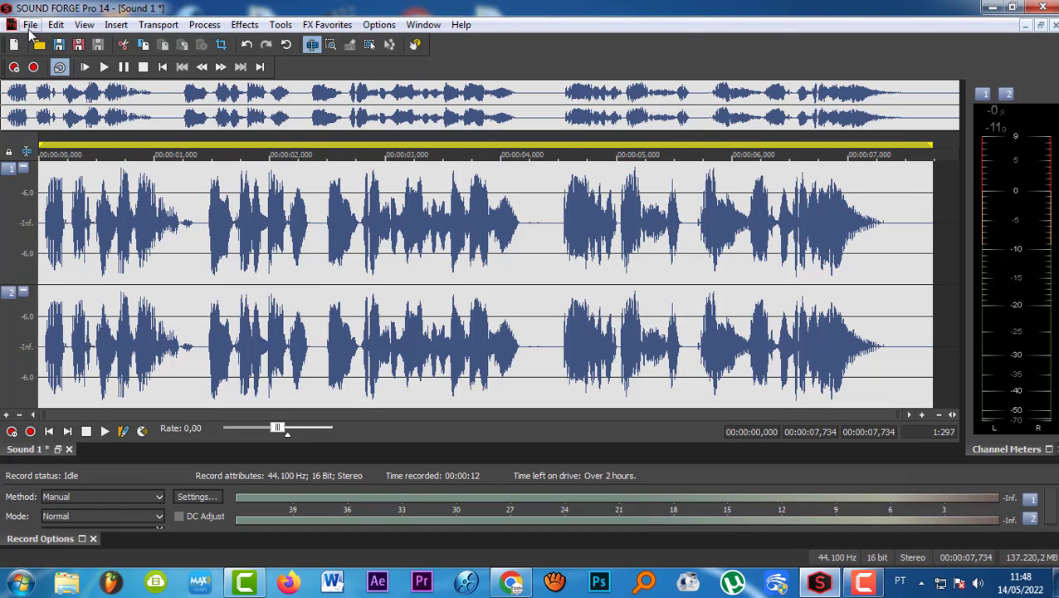
Step: Check the channel setting offered for a new audio file and close the settings without creating one
click(29, 25)
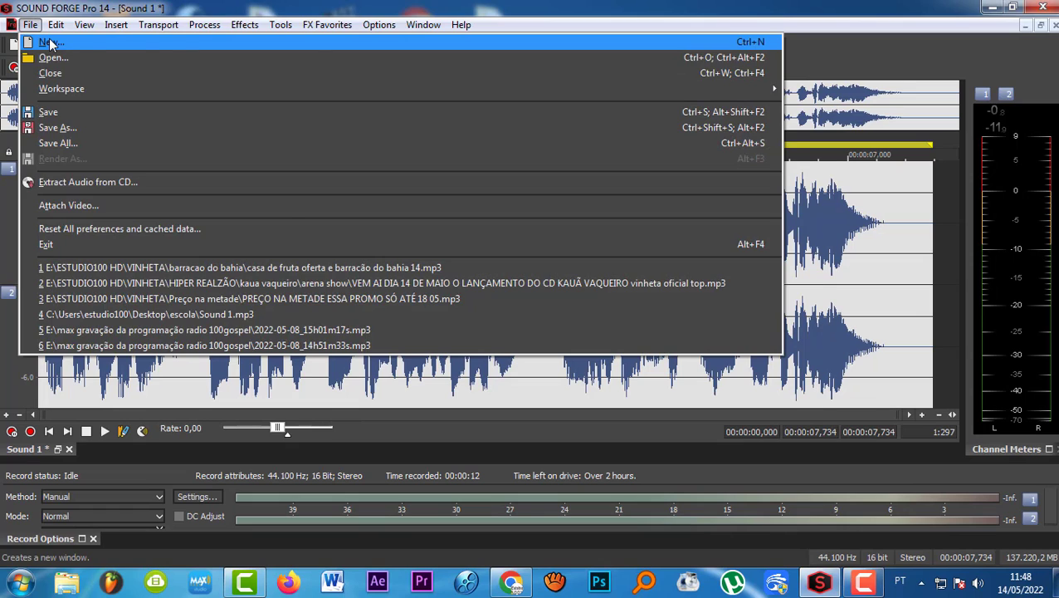
click(48, 43)
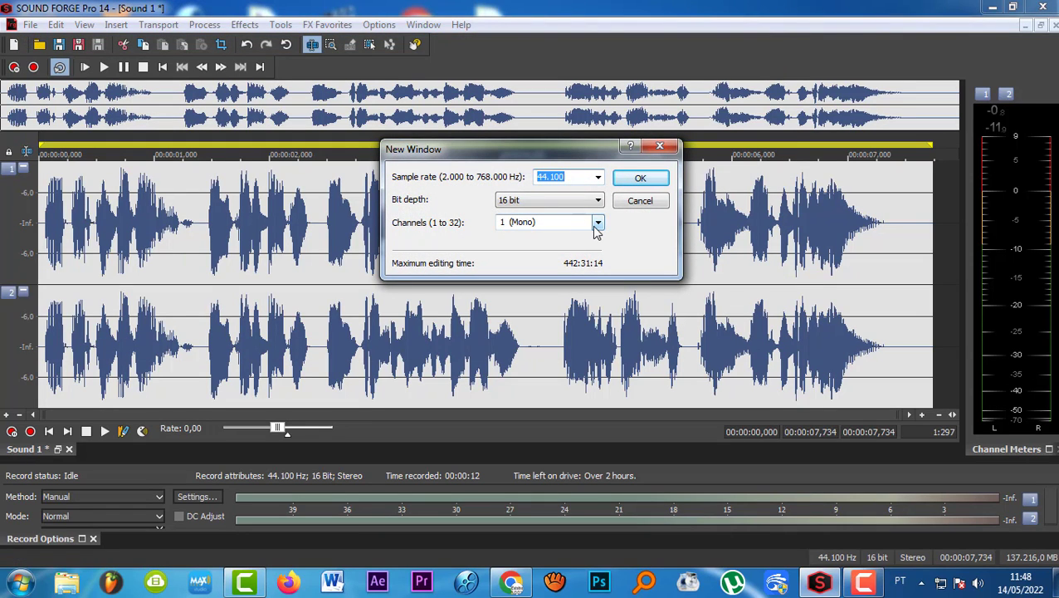
click(663, 148)
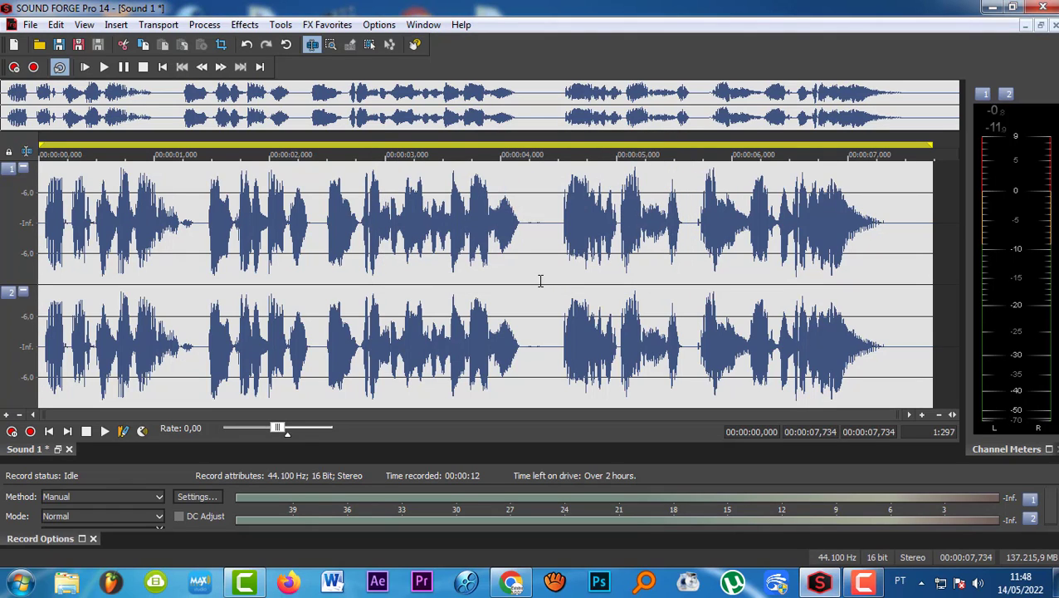